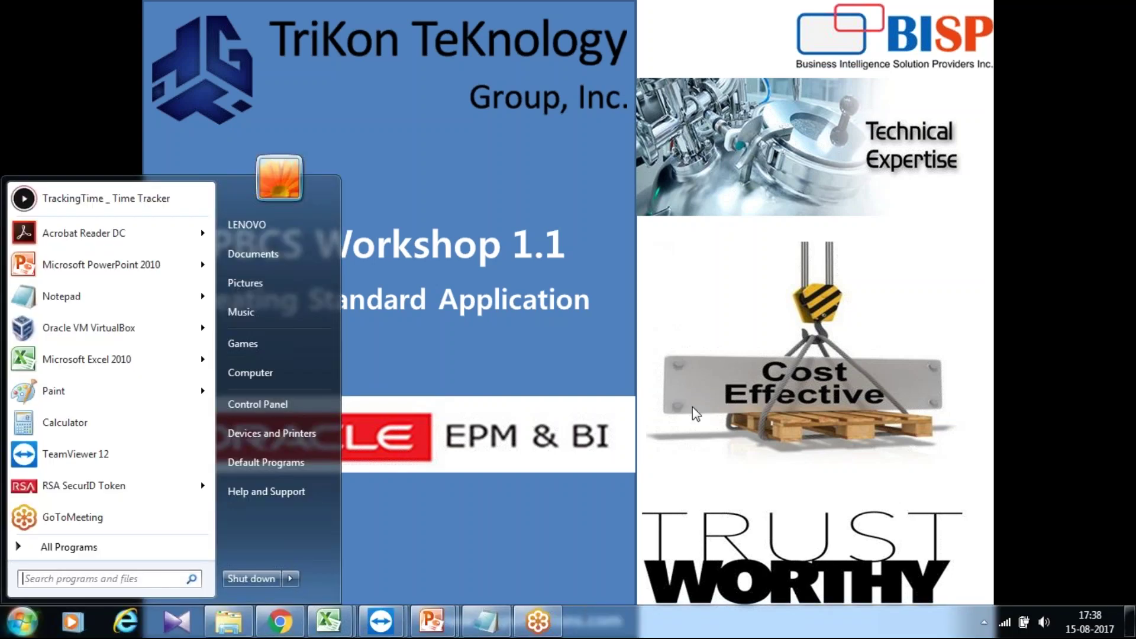
Step: Sign in to Oracle Cloud through the identity domain using the saved email and password
click(286, 623)
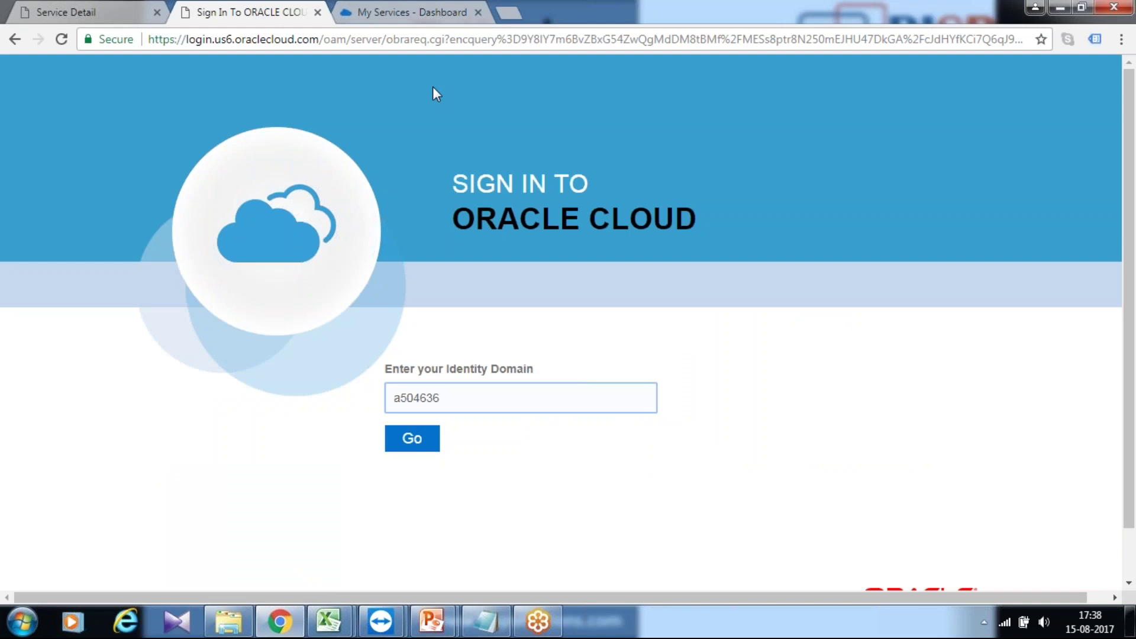
click(414, 430)
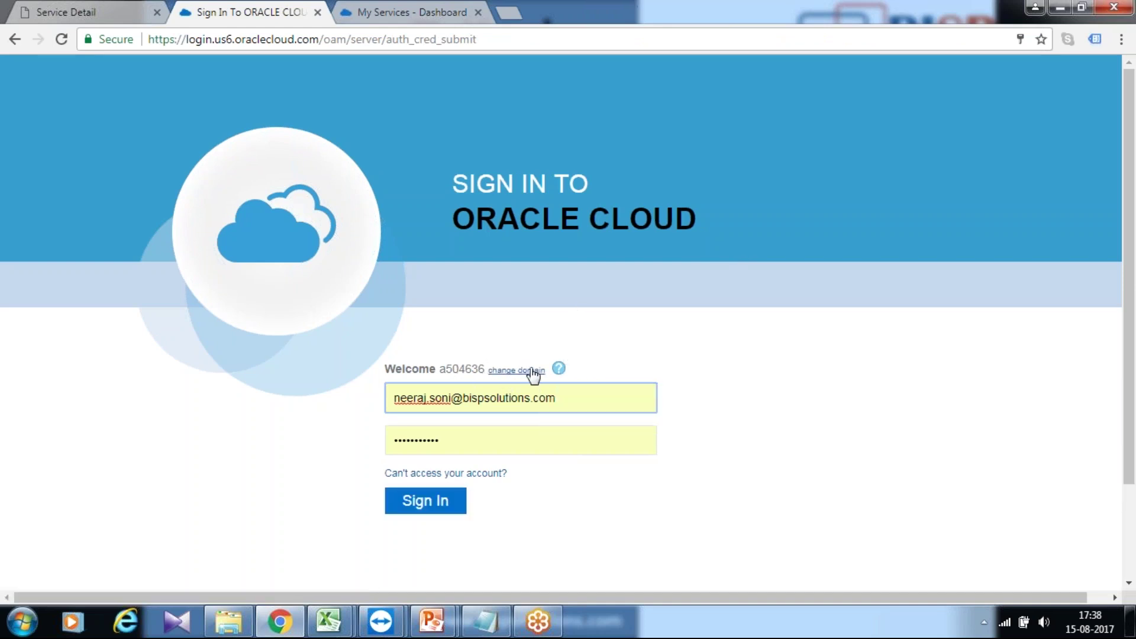
click(427, 499)
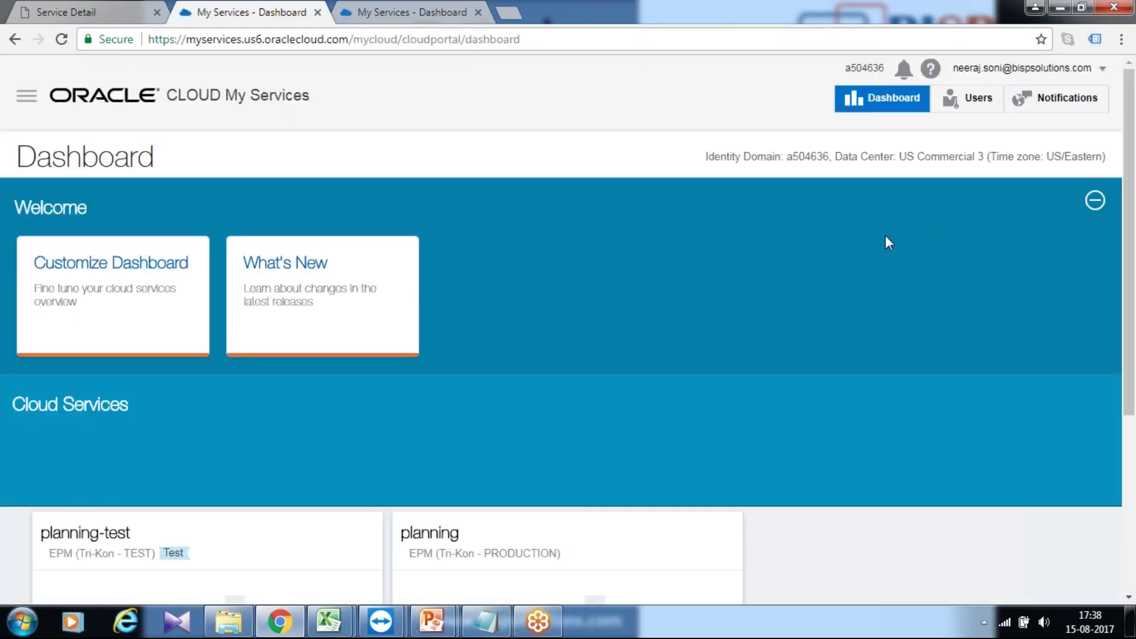
Step: Open the planning-test service from the My Services cards to reach its EPM Cloud page
scroll(834, 244, down, 5)
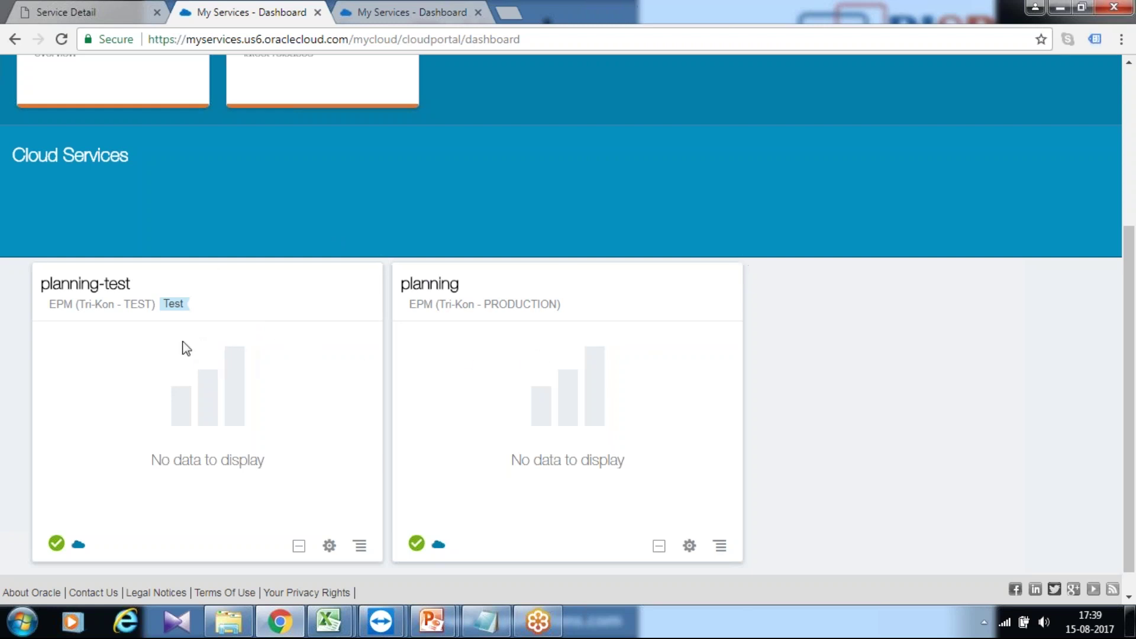
click(122, 9)
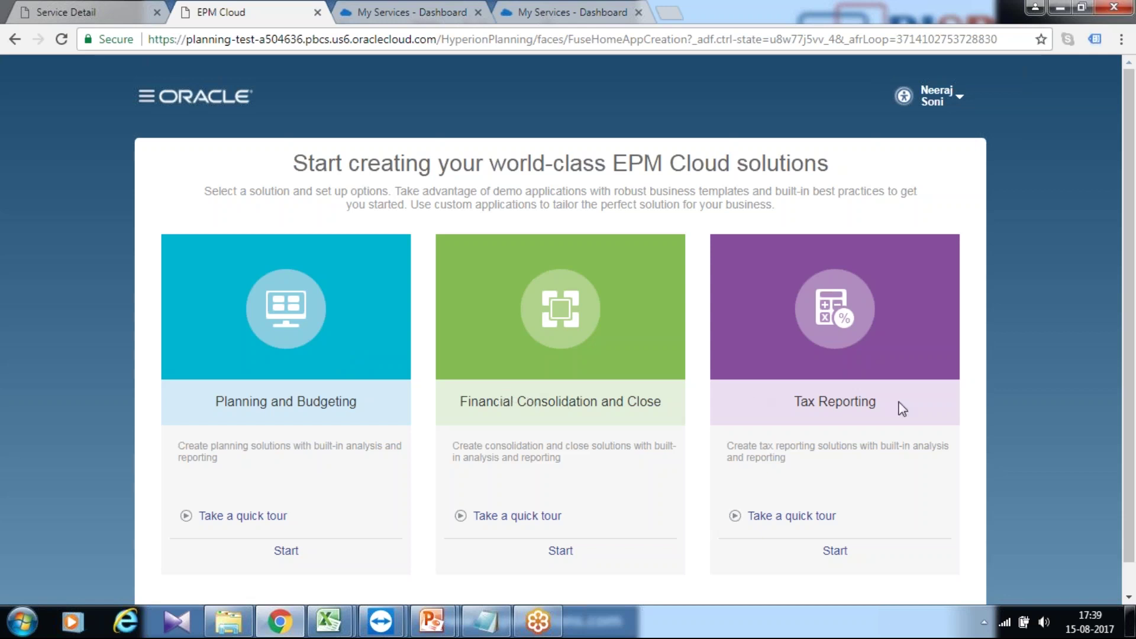
Step: Start a Planning and Budgeting solution, then show the 'Selecting the Application Type' slide
scroll(509, 385, down, 1)
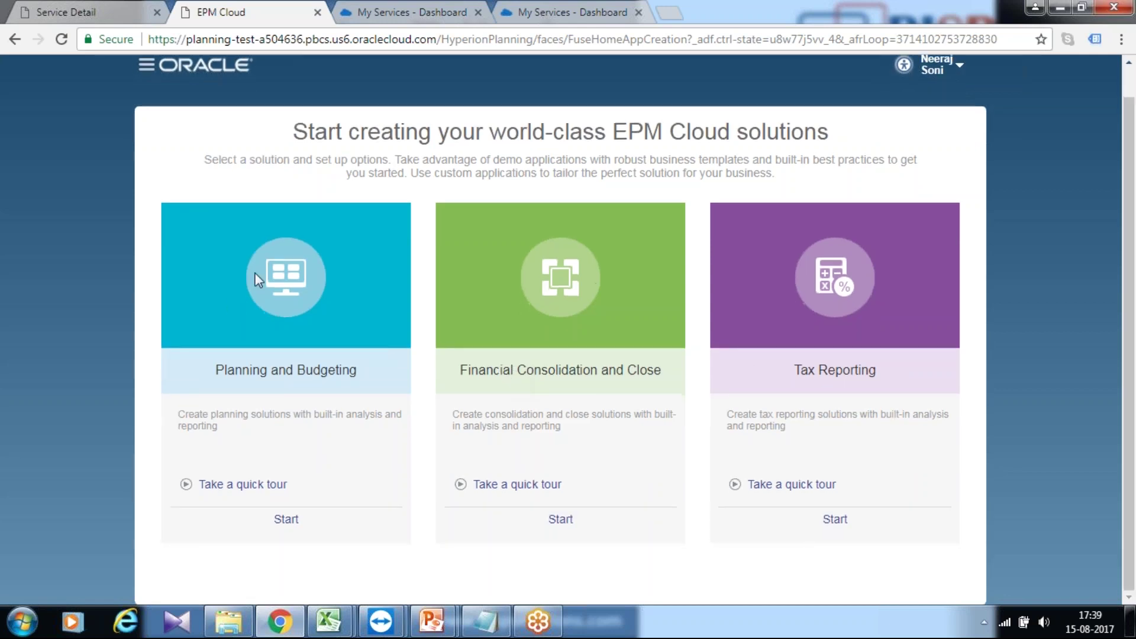
click(286, 519)
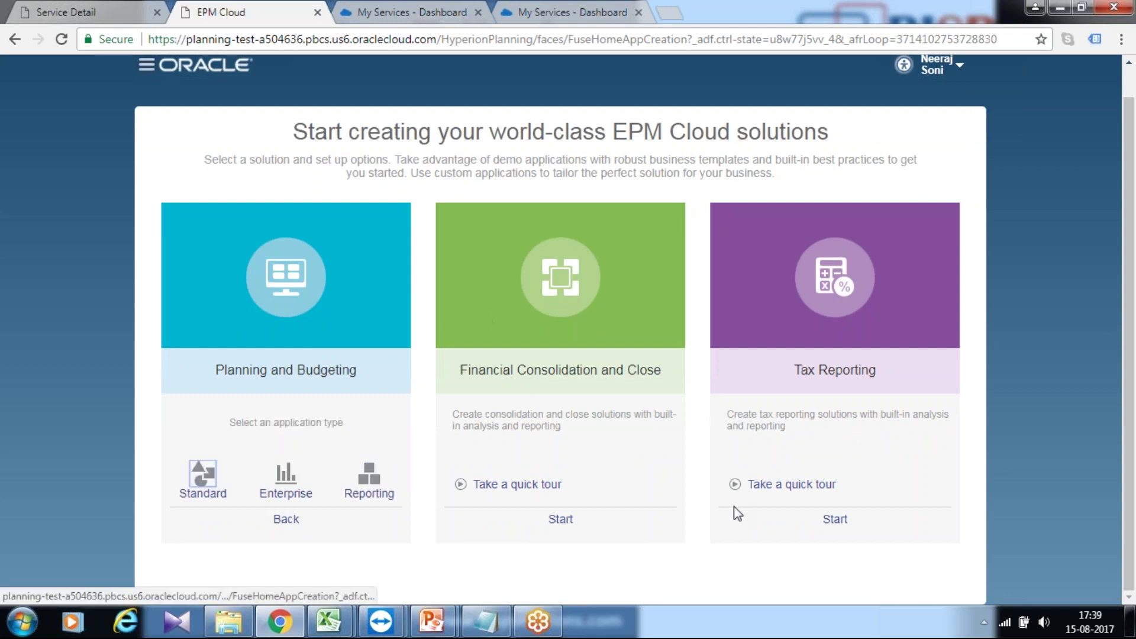
mouse_move(431, 621)
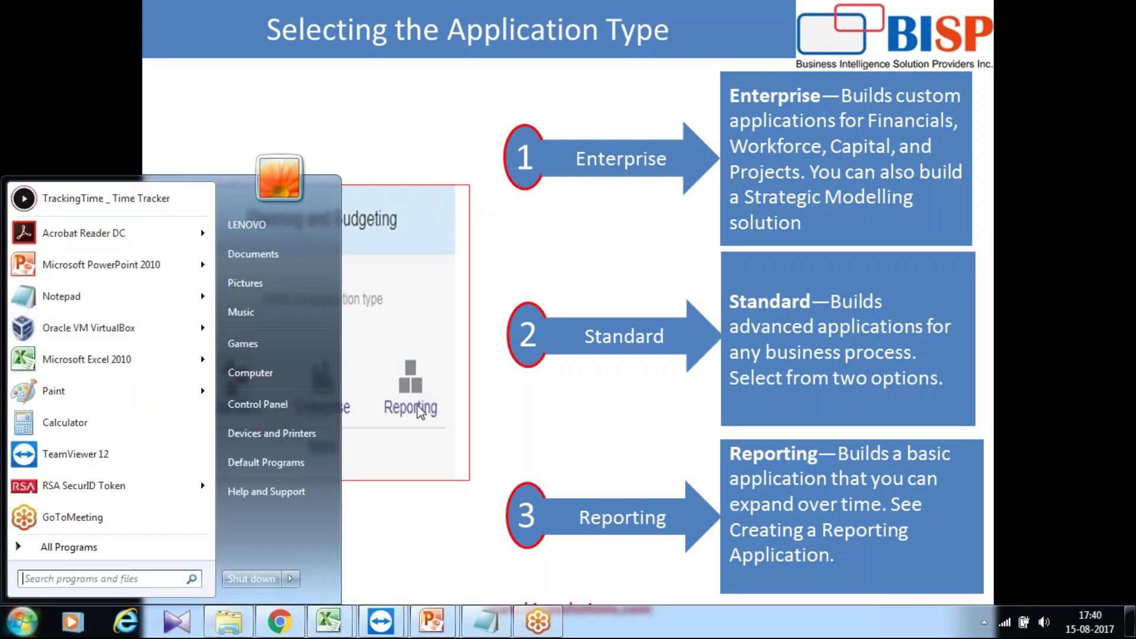
Step: Start a new Standard application, then bring up the xl-budgetconsolidation_v1 workbook in Excel
click(283, 622)
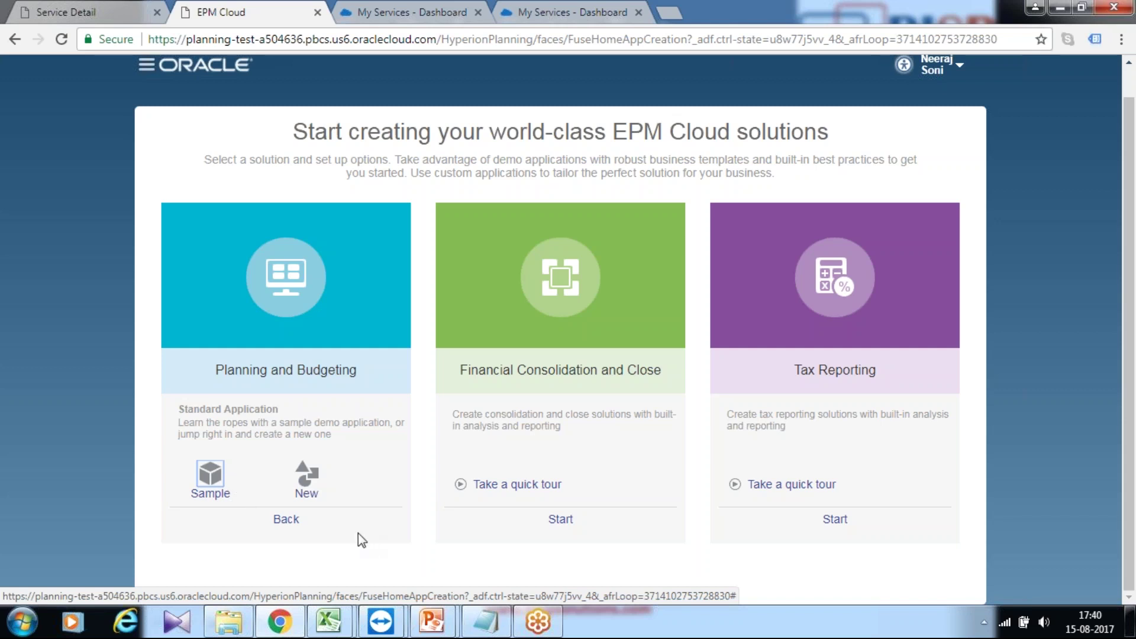
click(306, 479)
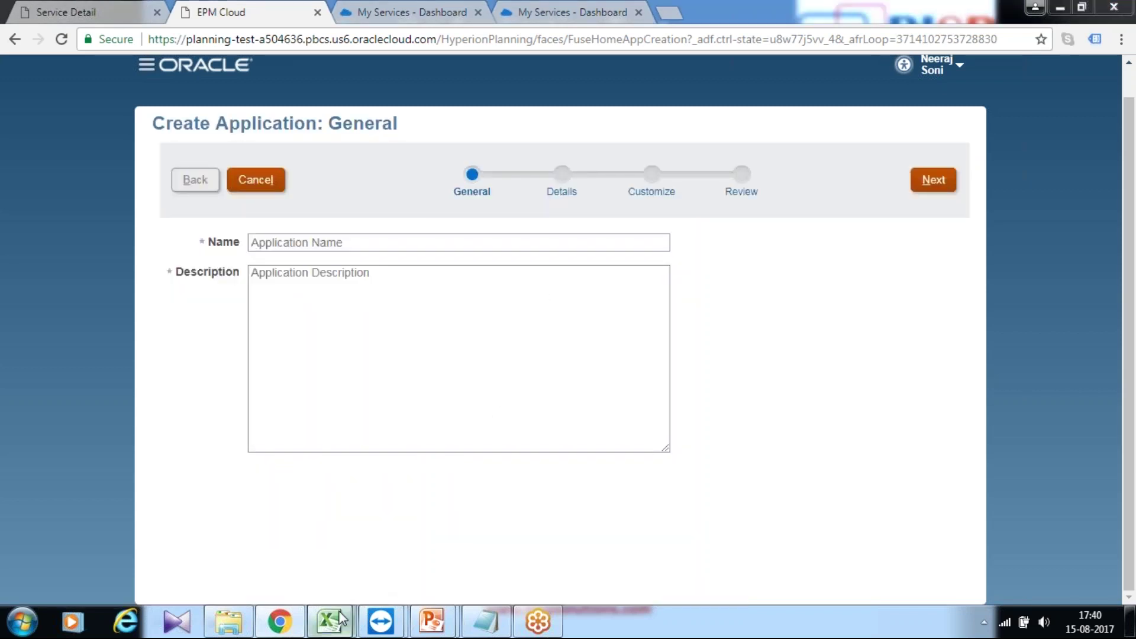
mouse_move(329, 620)
click(422, 533)
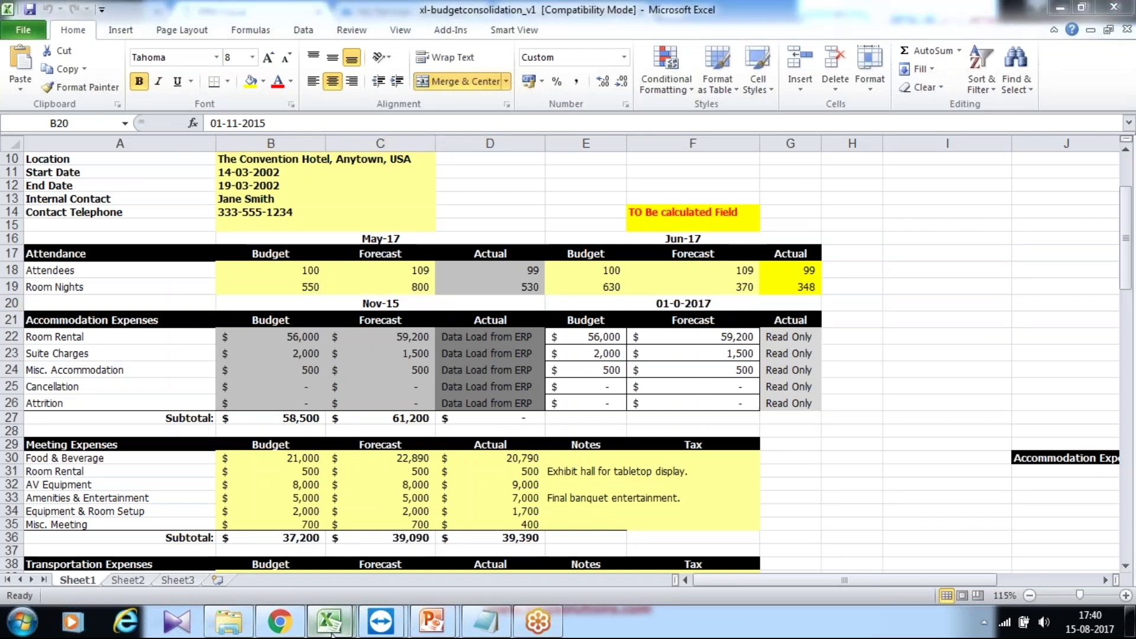
click(240, 568)
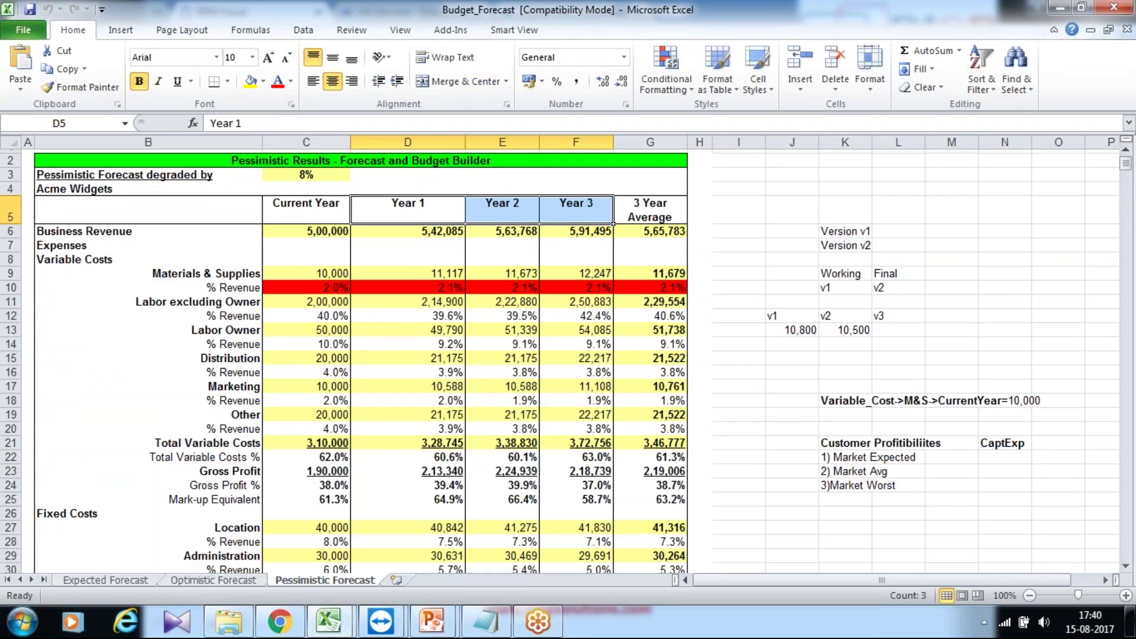
click(312, 626)
click(423, 526)
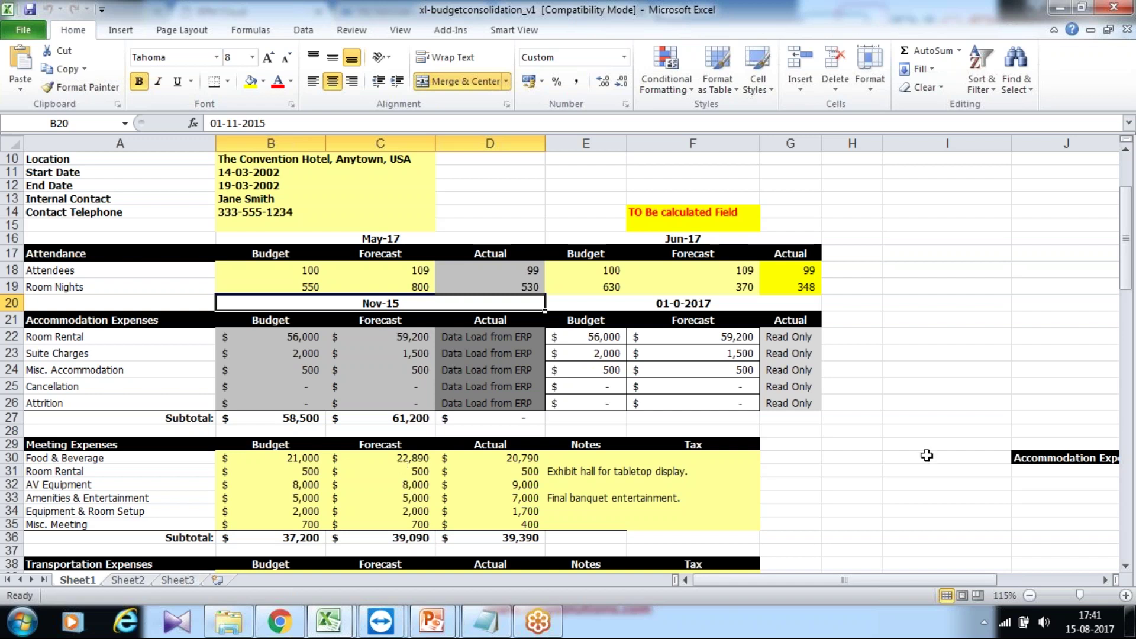
click(914, 388)
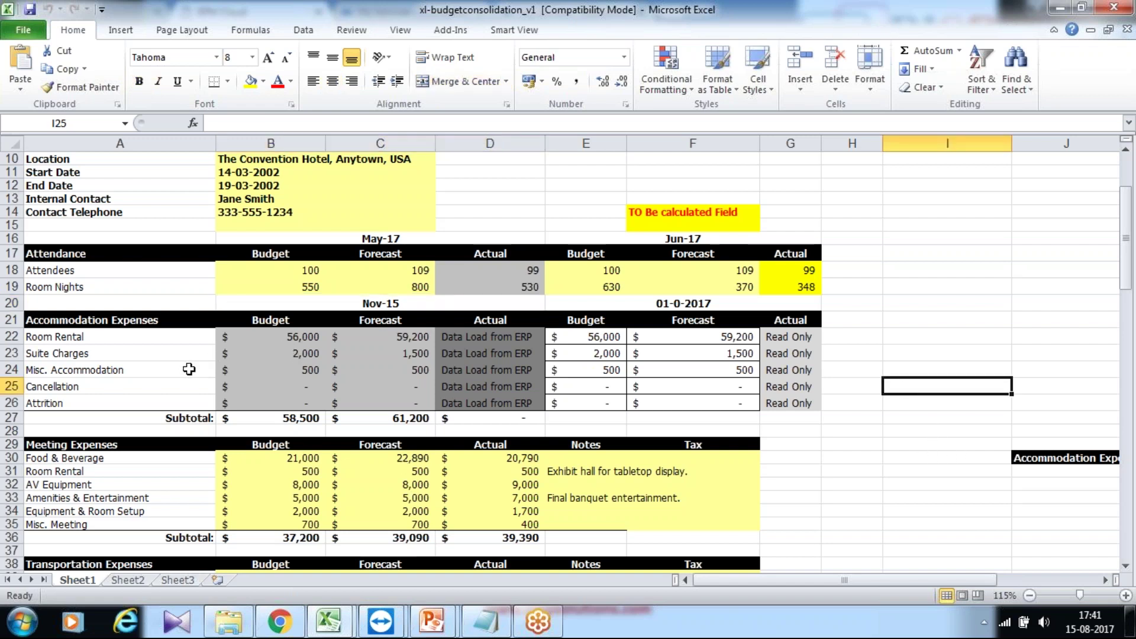
drag(103, 324, 81, 399)
click(108, 323)
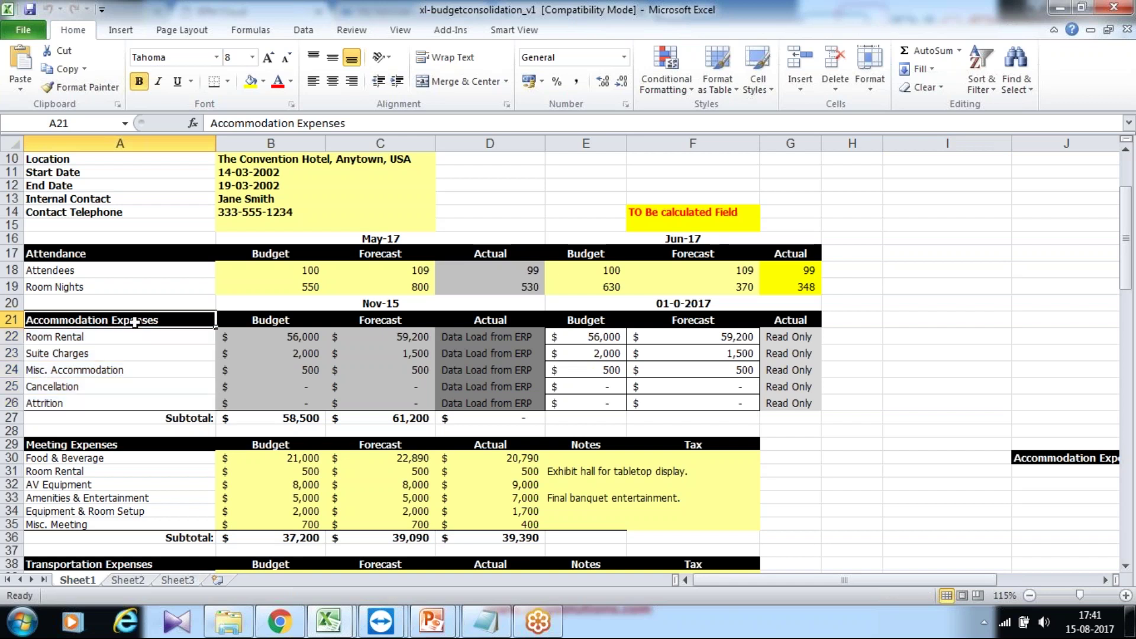
click(288, 322)
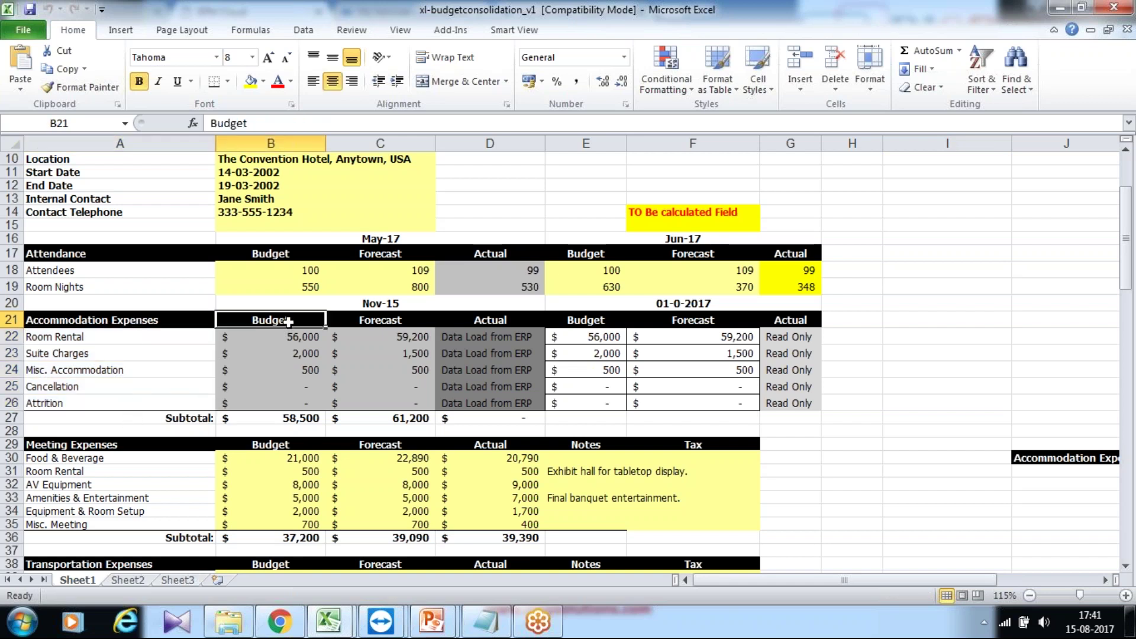
click(376, 323)
click(474, 318)
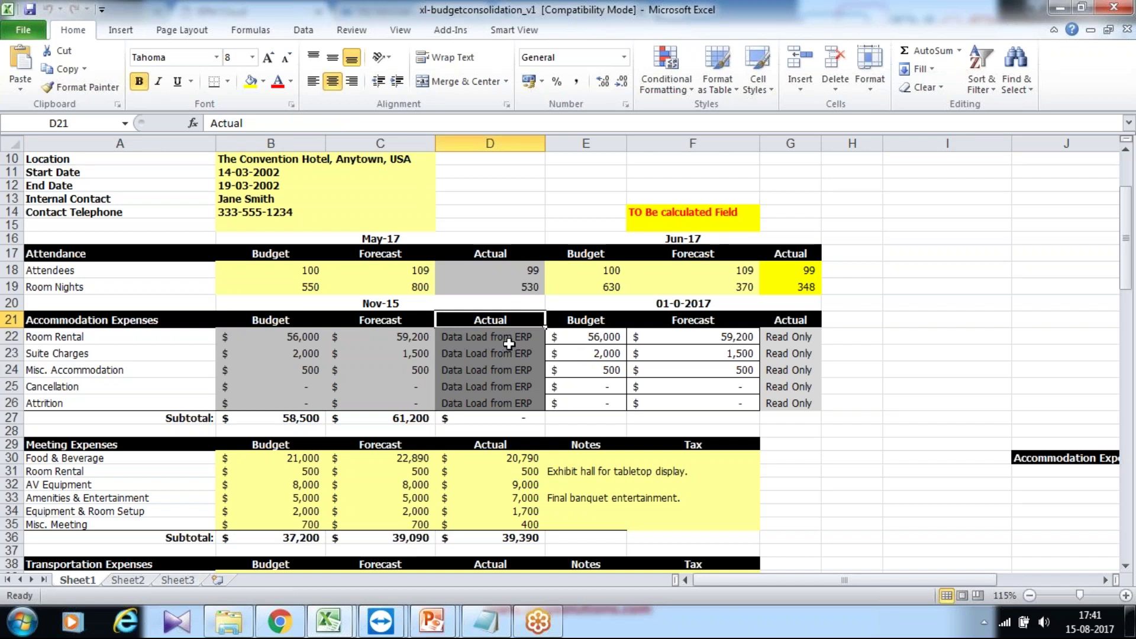
drag(509, 343, 503, 403)
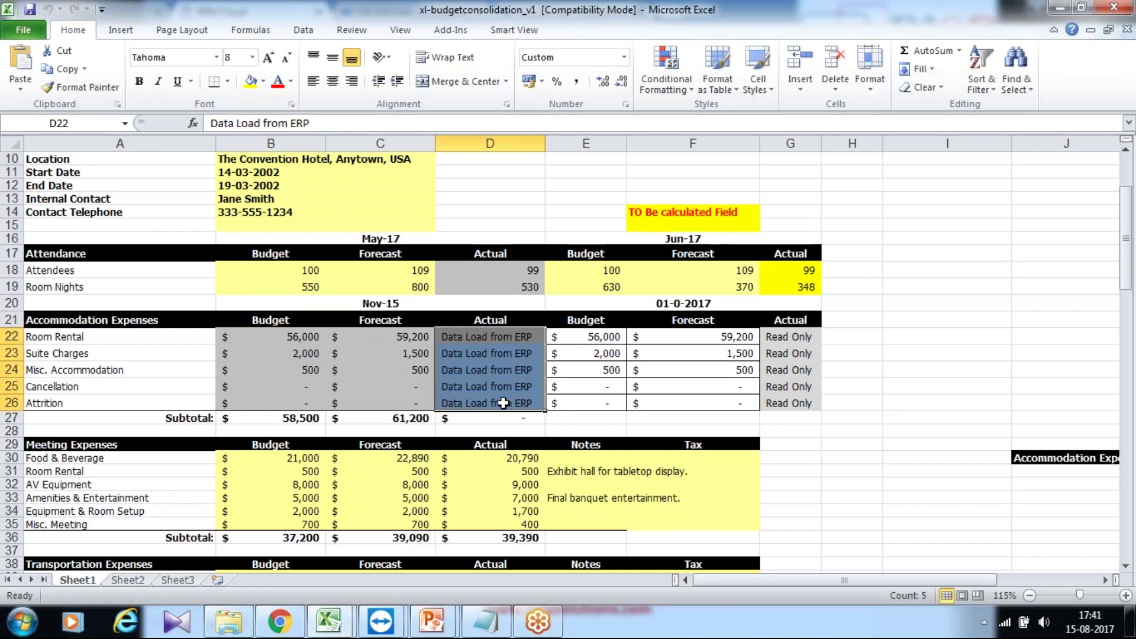
drag(318, 331, 406, 400)
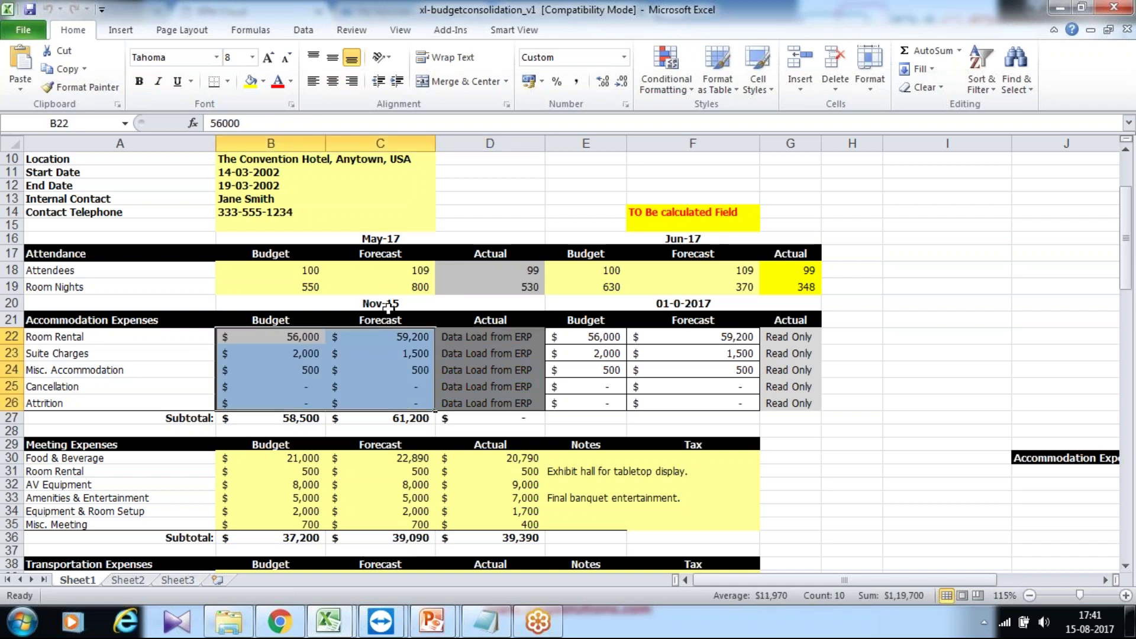
click(391, 305)
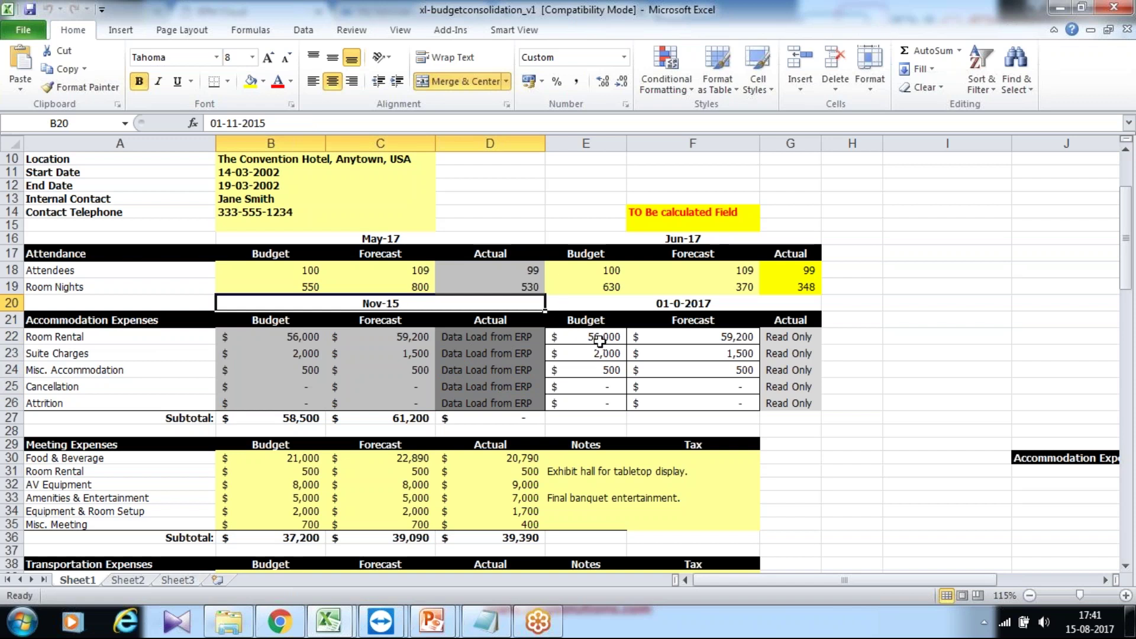
Step: Edit the E20 period header date, first committing 01-01-2017 then correcting it to 01-08-2017
drag(599, 340, 680, 397)
click(669, 302)
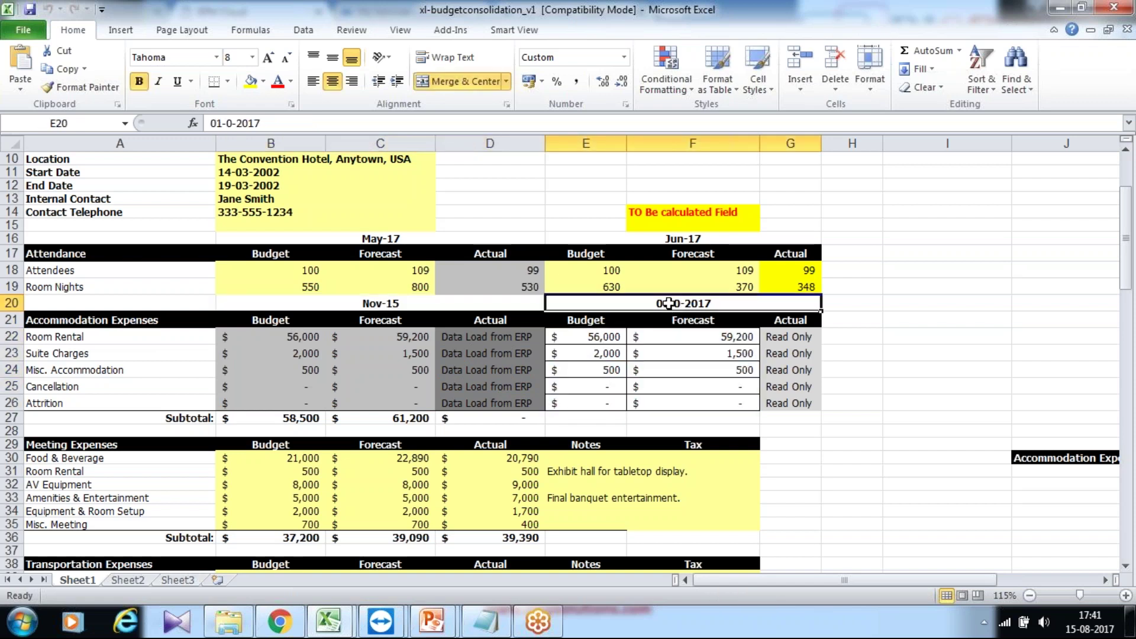
click(296, 124)
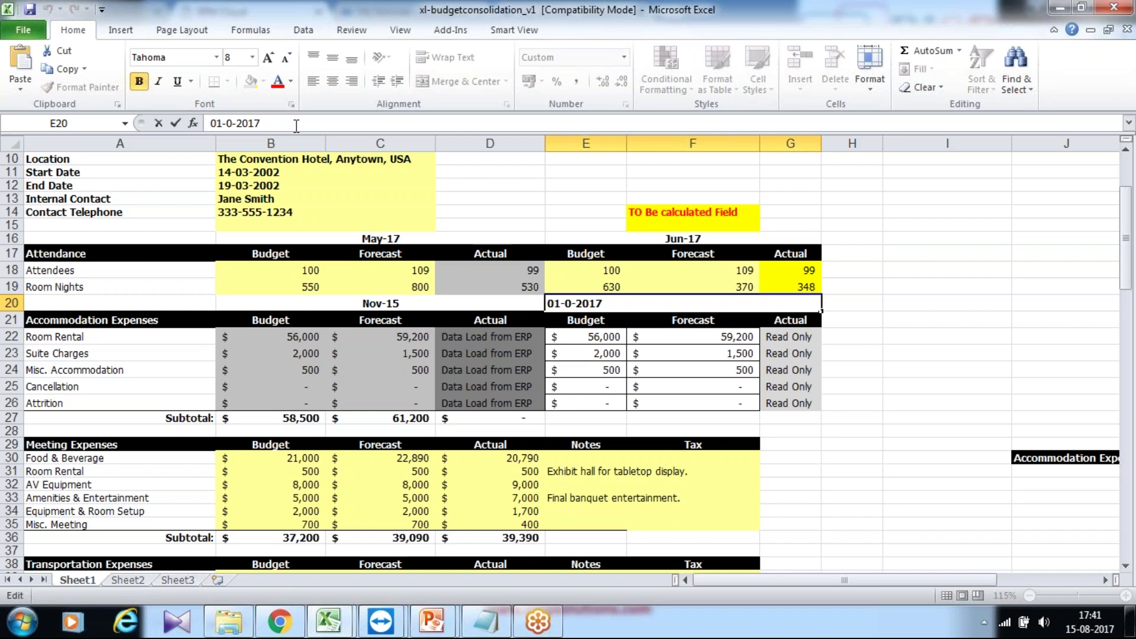
text(1)
key(Return)
key(Up)
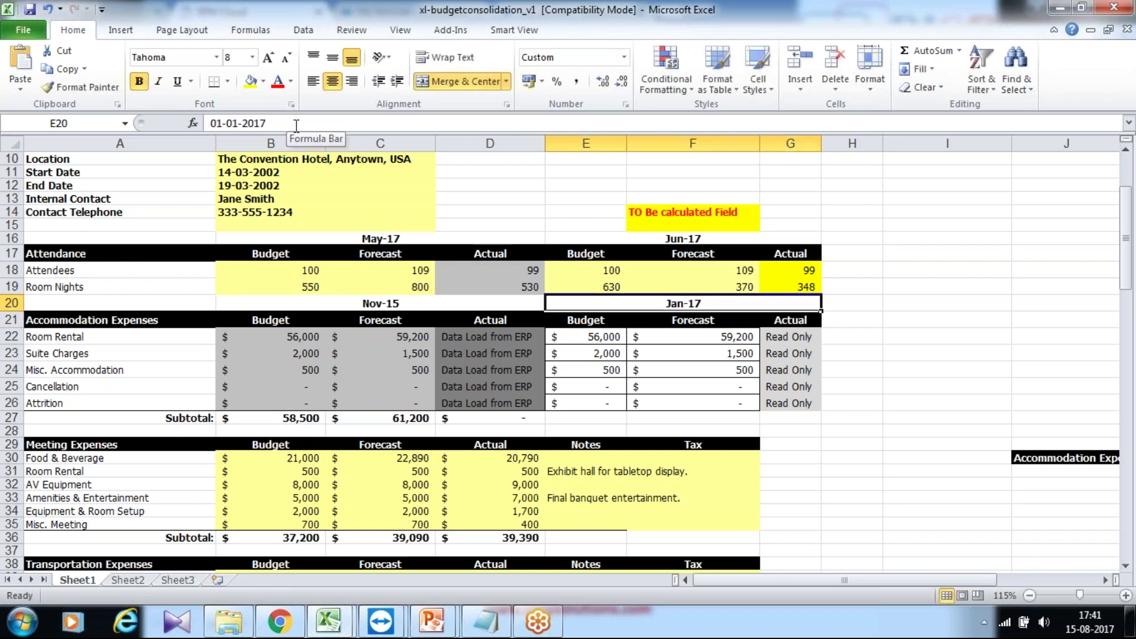
key(F2)
key(Left)
key(Left)
key(Left)
key(Left)
key(Left)
key(Left)
key(Left)
key(Left)
key(Left)
key(Left)
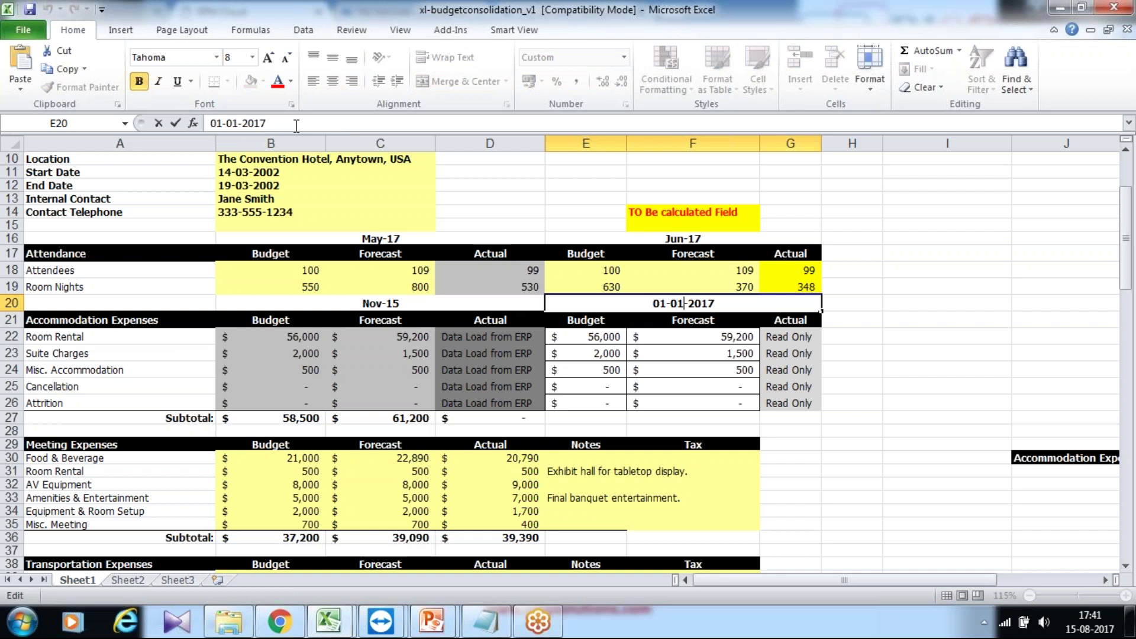
key(BackSpace)
text(8)
key(Return)
Step: Change the E20 month to 9 so the header reads 01-09-2017 (Sep-17)
key(Up)
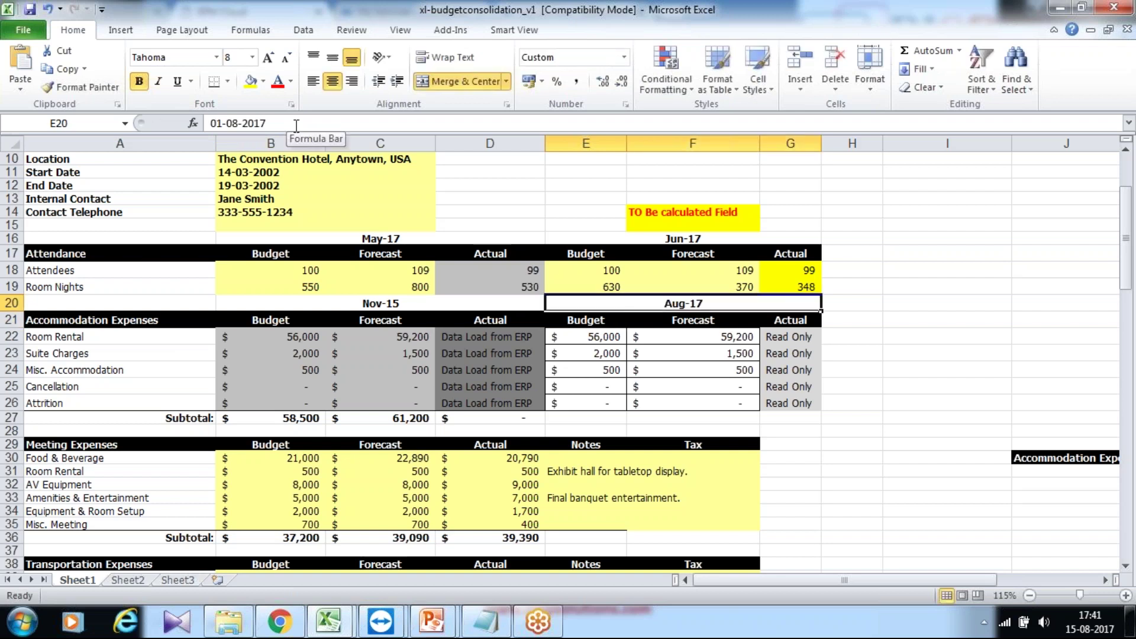
key(F2)
key(Left)
key(Left)
key(Left)
key(Left)
key(Left)
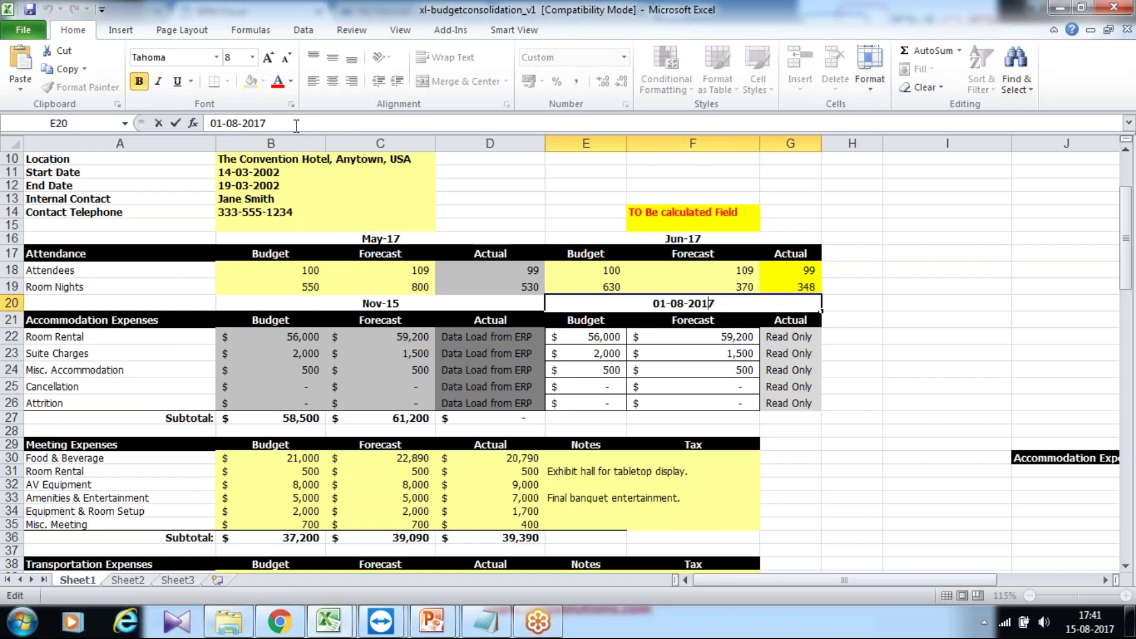
key(BackSpace)
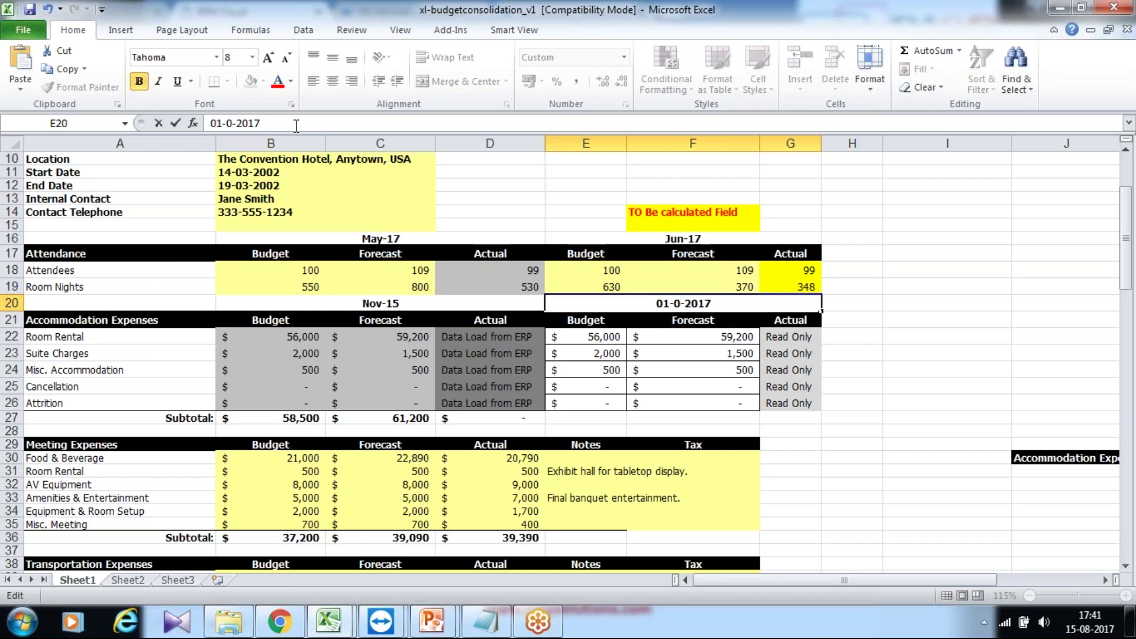
text(9)
key(Return)
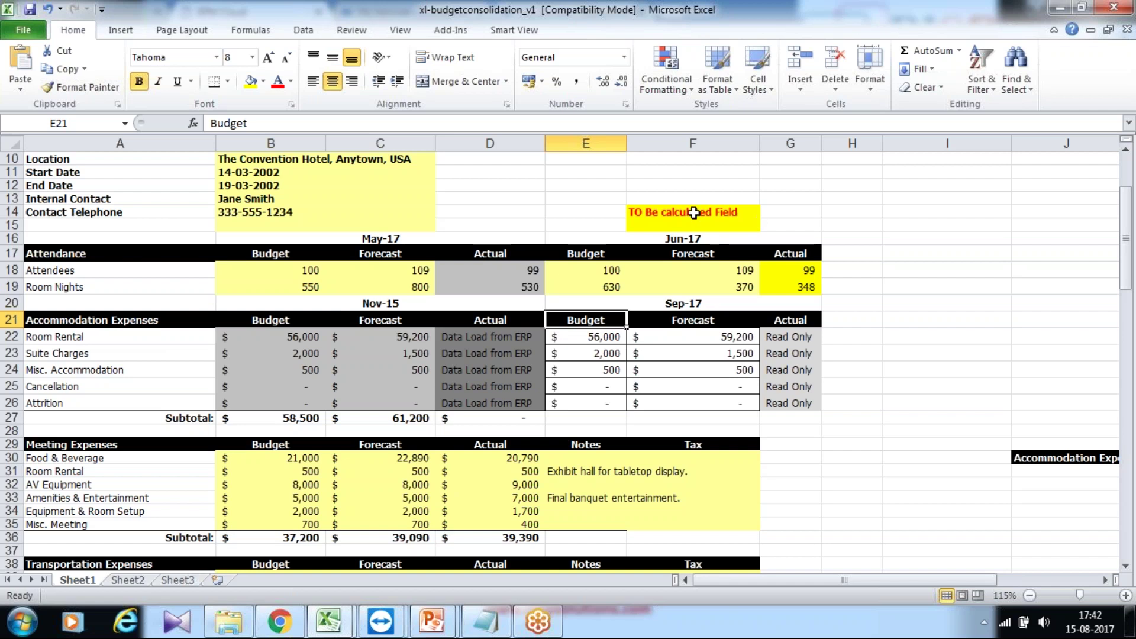
Step: Name the new application OpexPLAN in the Create Application form
click(301, 623)
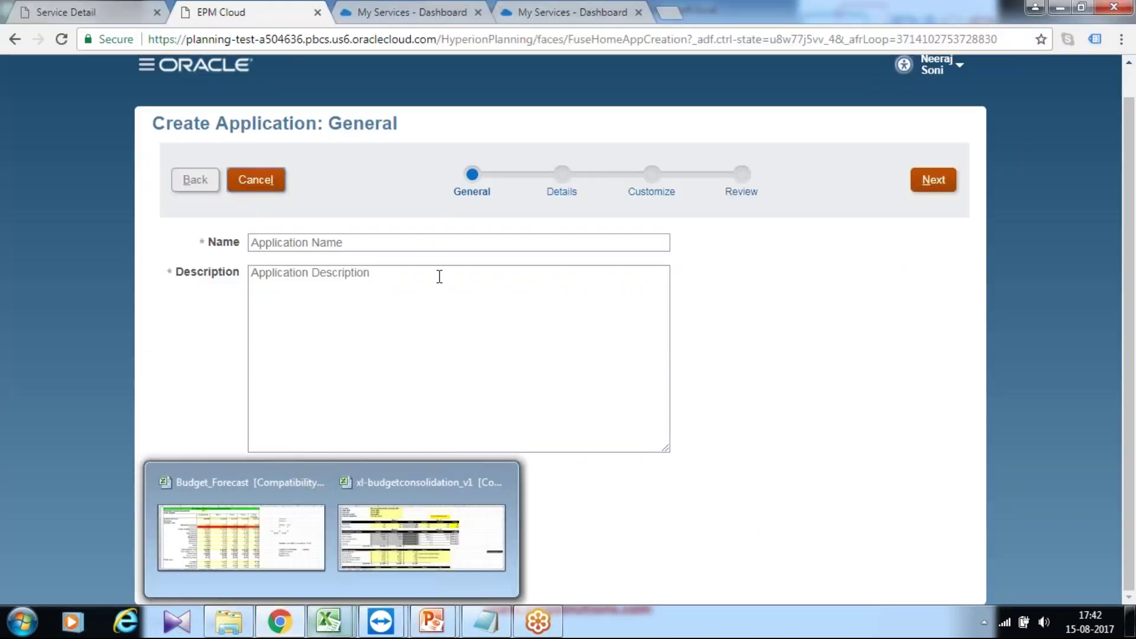
click(397, 243)
text(Open)
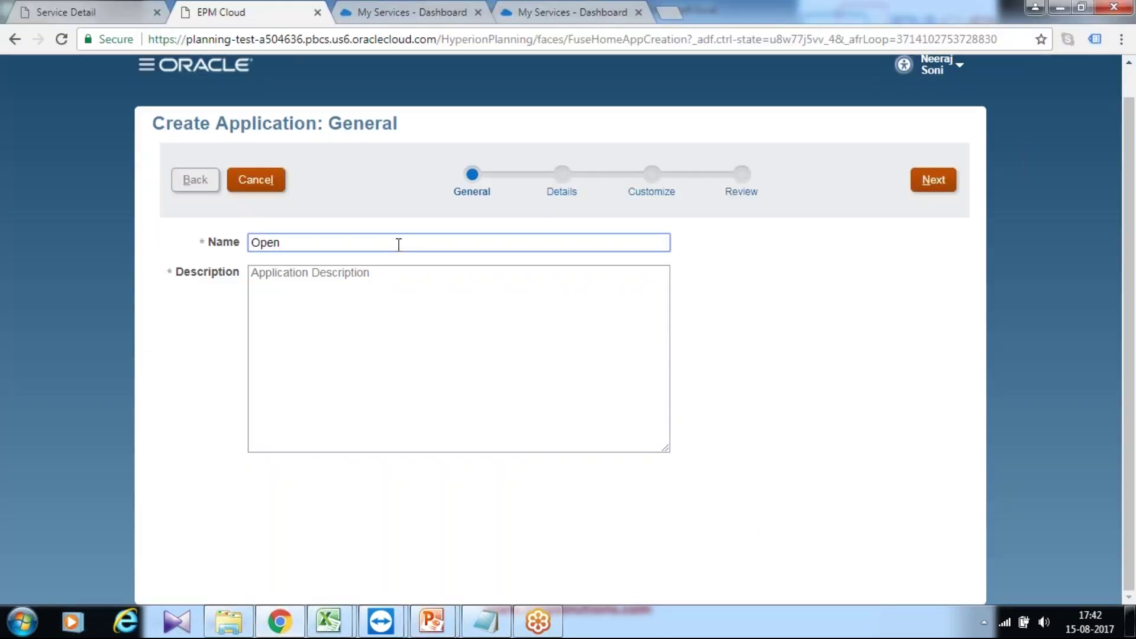
key(BackSpace)
text(xPLAN)
Step: Describe it as 'This is a sample planning application, designed to manage operating expenses' and continue to Details
key(Tab)
text(This)
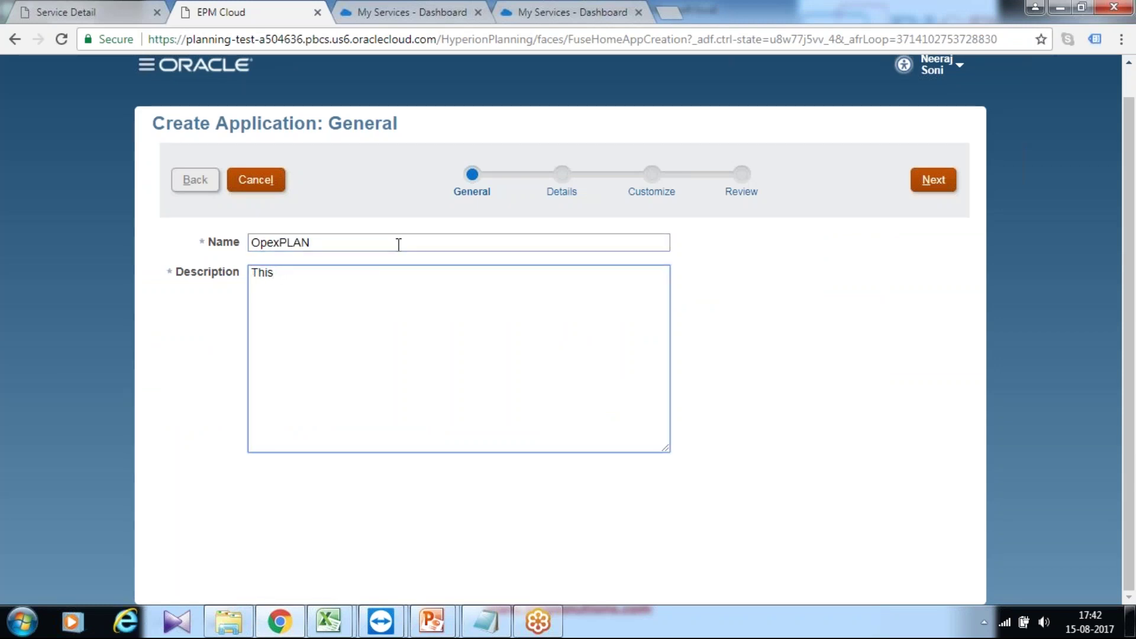
text( is a sample planning app)
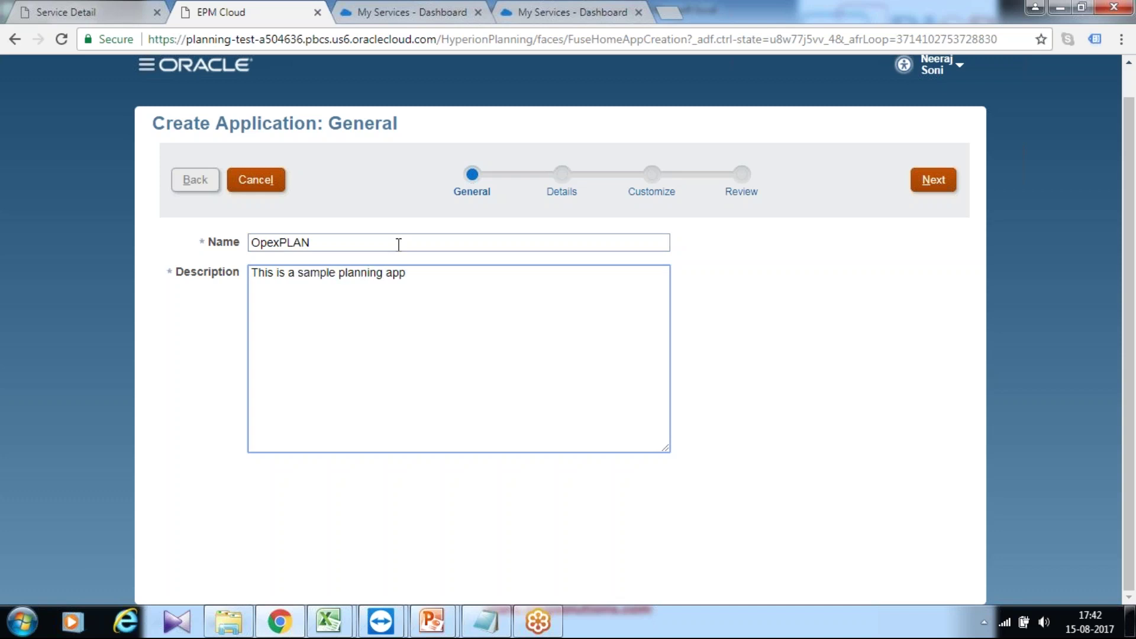
text(lication, desie)
key(BackSpace)
text(gned to )
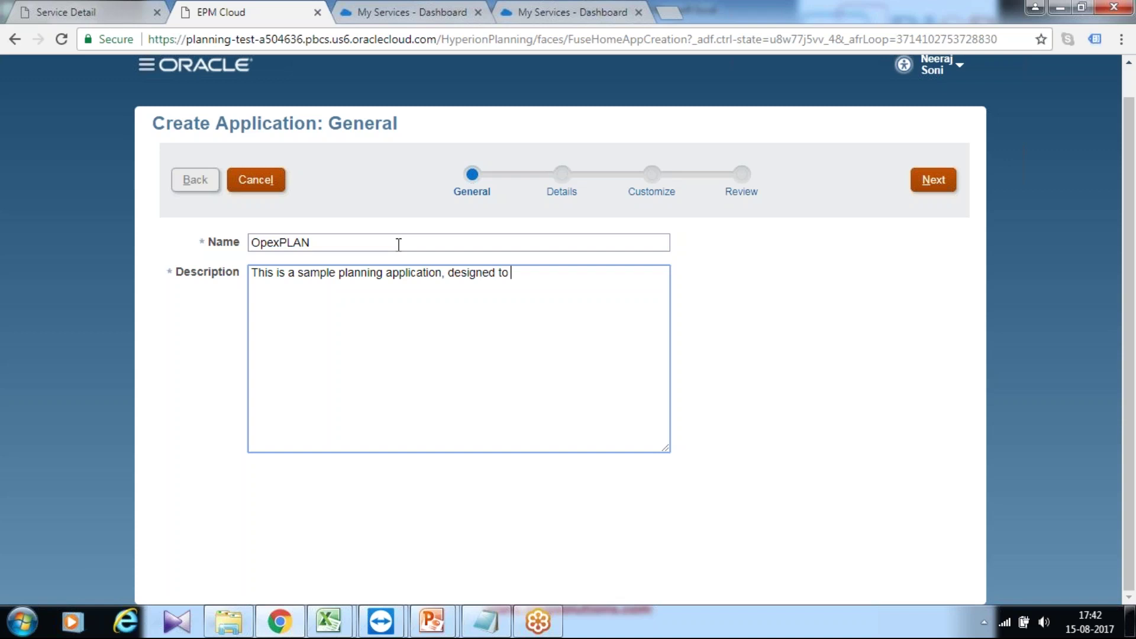
text(manage operating expen)
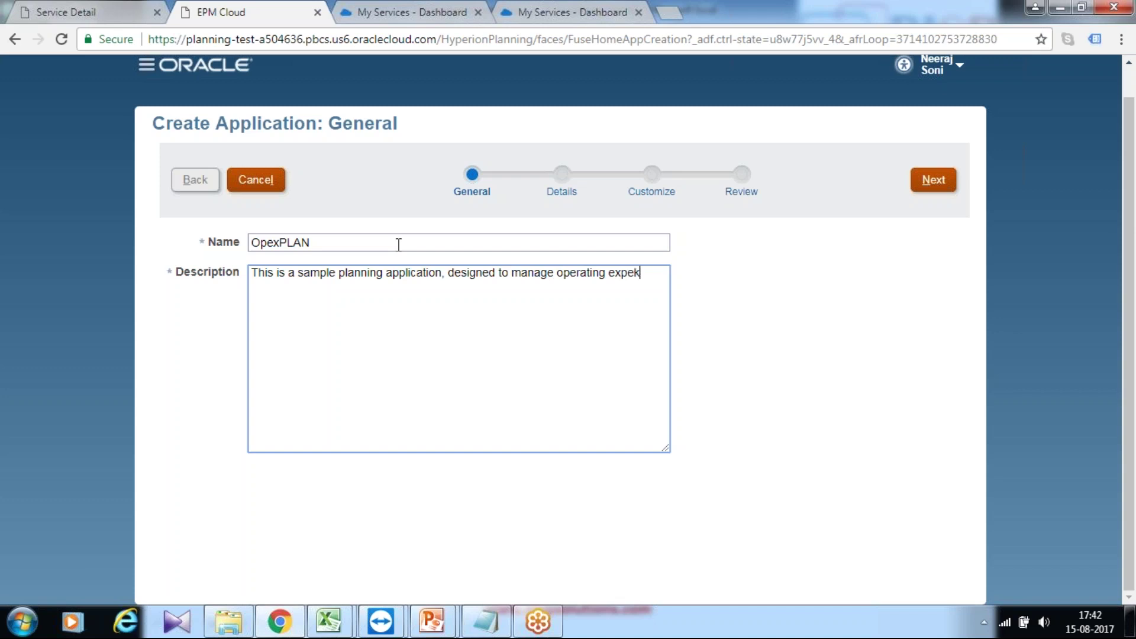
text(ses)
click(934, 185)
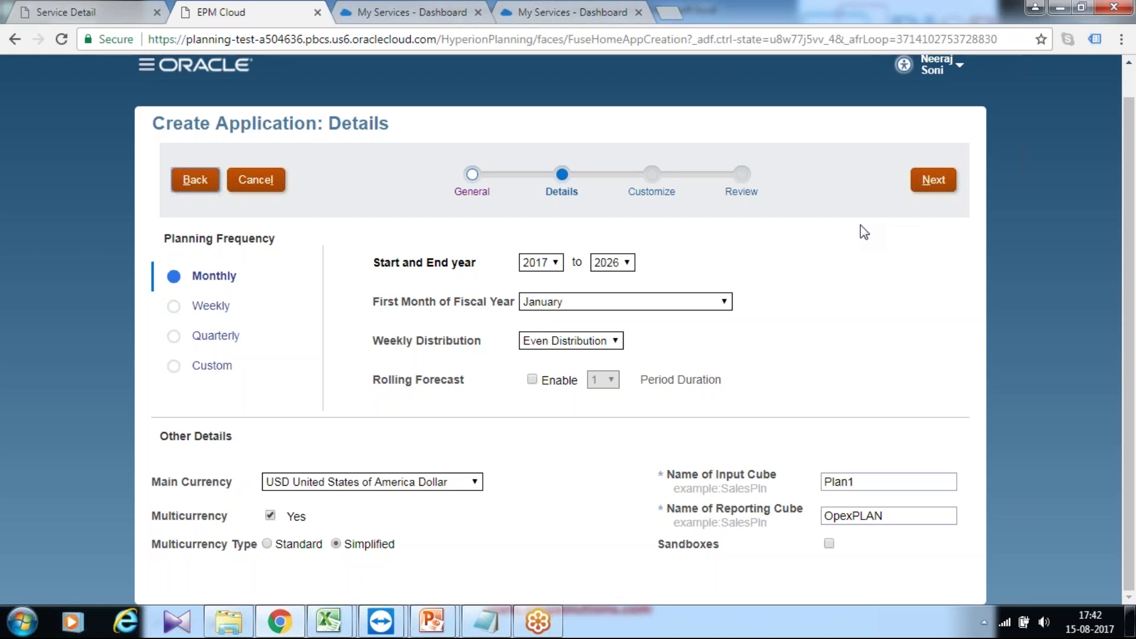
Step: In Notepad, note '3 Historical Data : 2014,2015,2016'
click(486, 621)
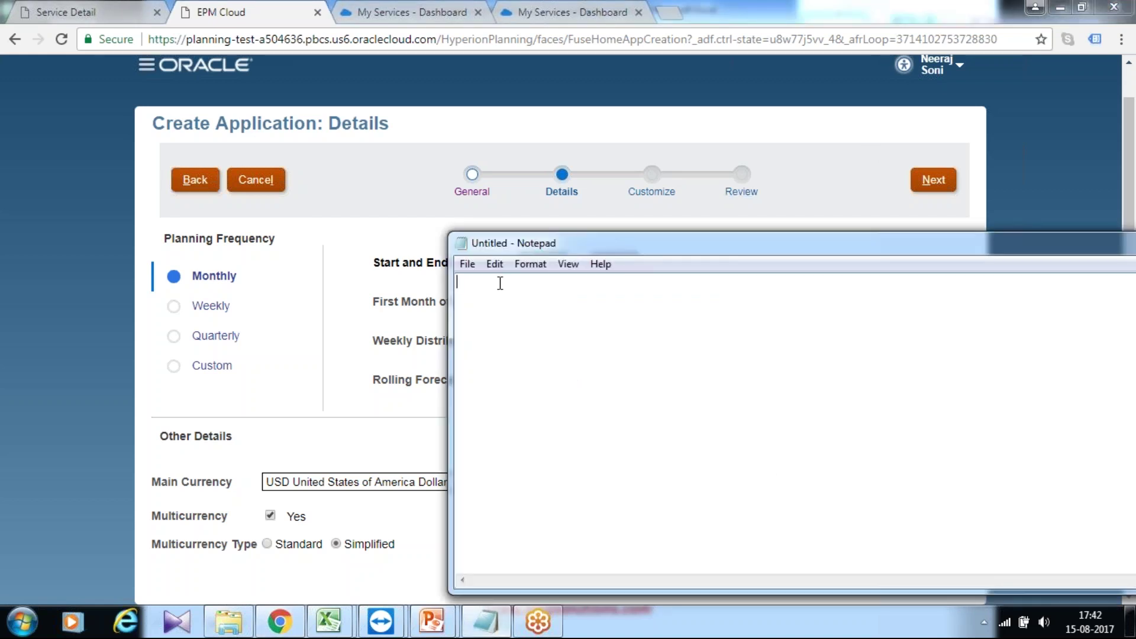
drag(542, 247, 496, 403)
text(3 Histo)
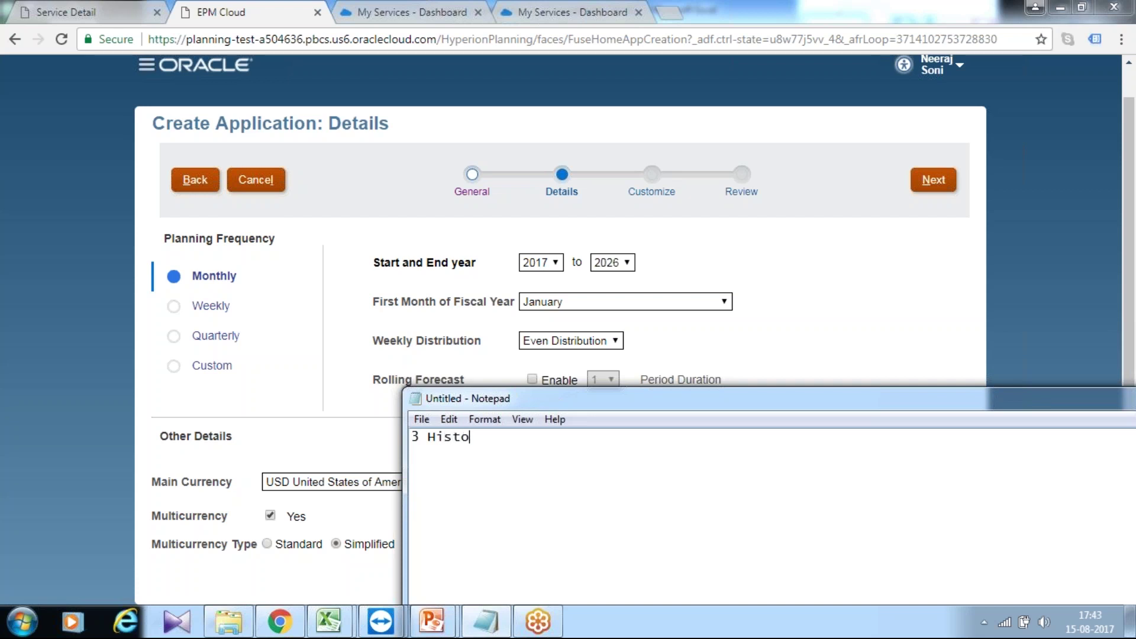
text(rical Data)
text( :)
text(2015)
text(,2)
key(BackSpace)
key(BackSpace)
key(BackSpace)
text(4,20)
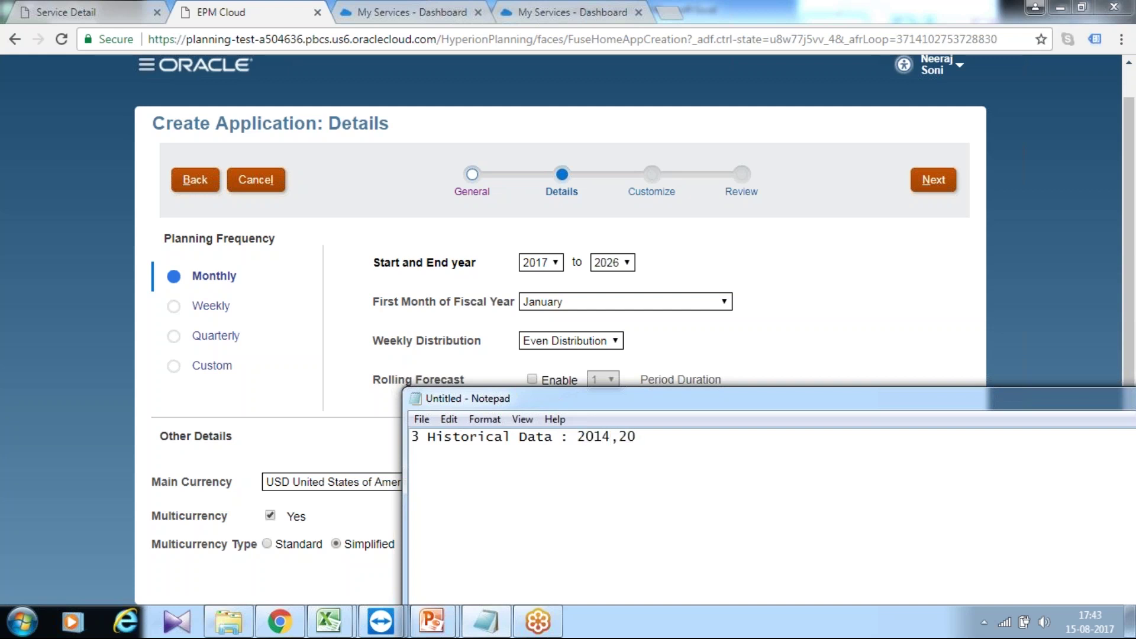
text(15,2016)
Step: Add the lines '1 Current Data : 2017' and '3 Future data : 2018..2020'
key(Return)
text(1 Current Data : 201)
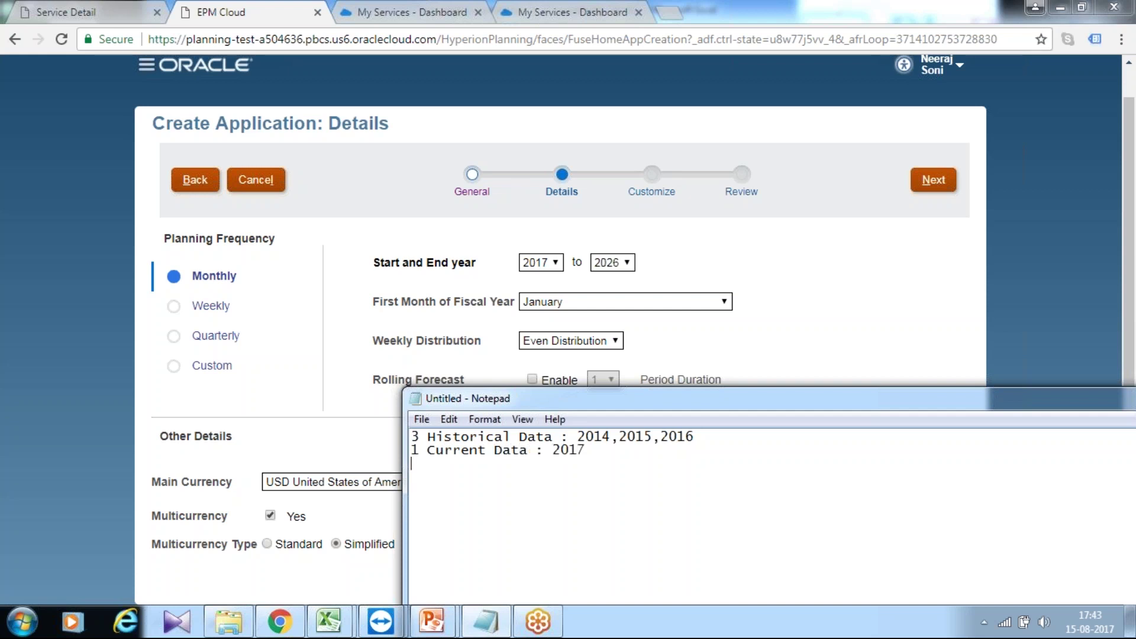
text(7)
key(Return)
text(3 Future data )
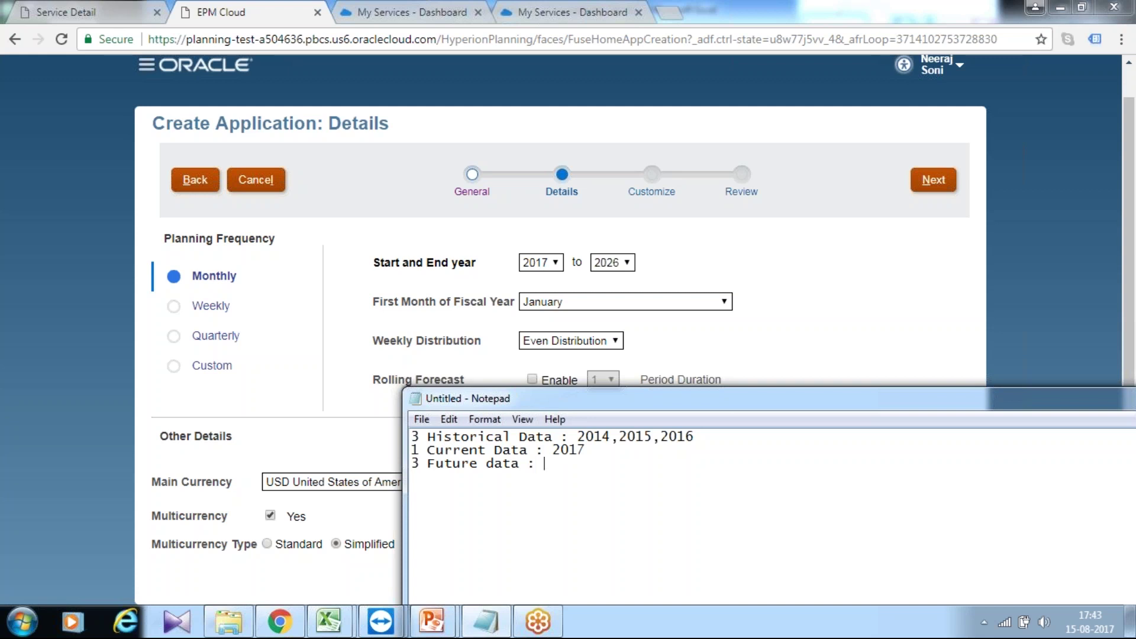
text(: 2018..2020)
Step: Set Start Year to 2014 and End Year to 2020 in the Details step
click(555, 262)
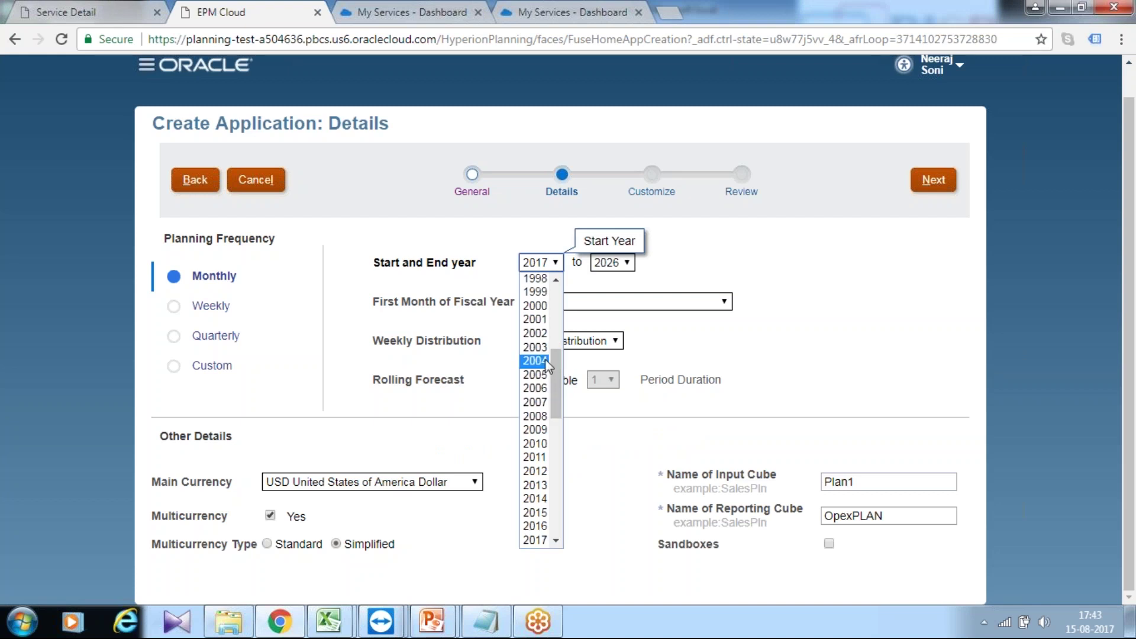
click(541, 498)
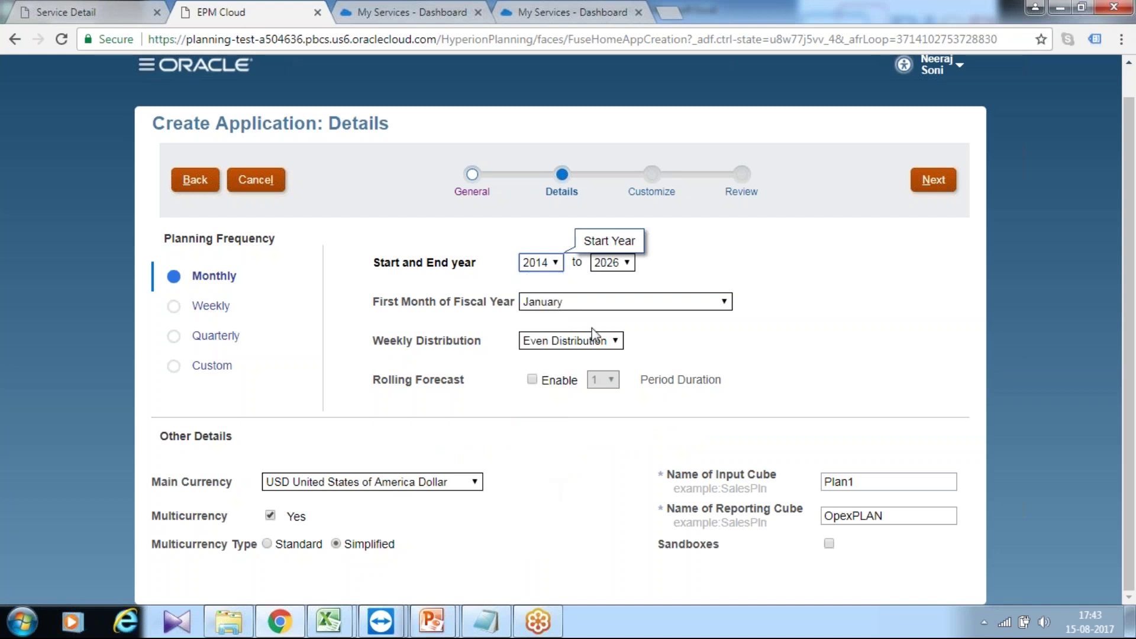
click(609, 264)
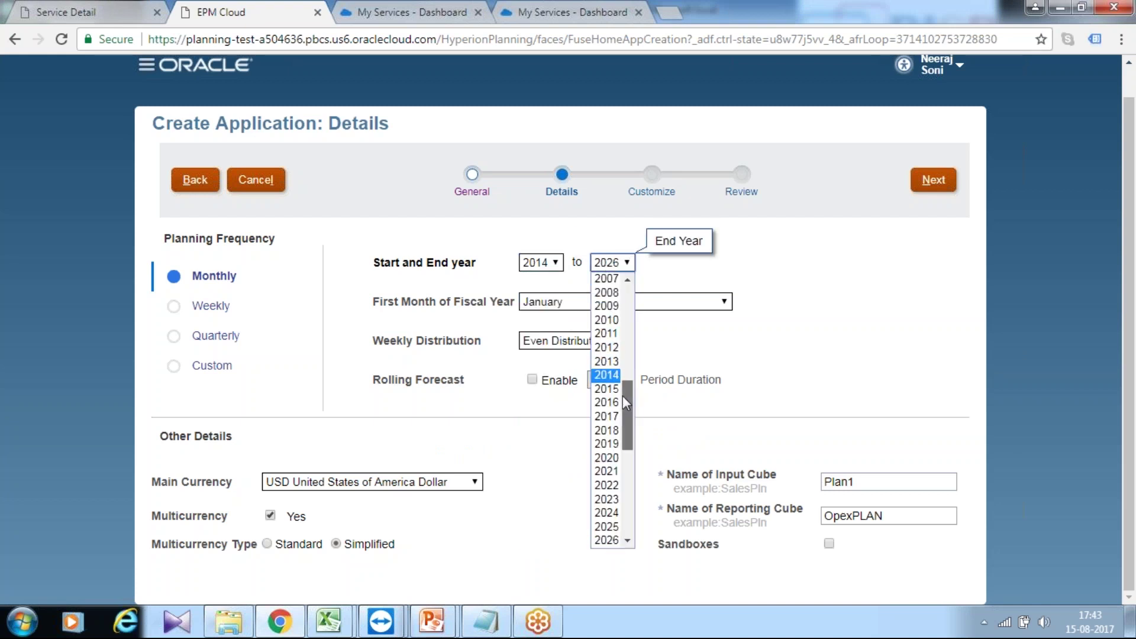
drag(624, 402, 623, 364)
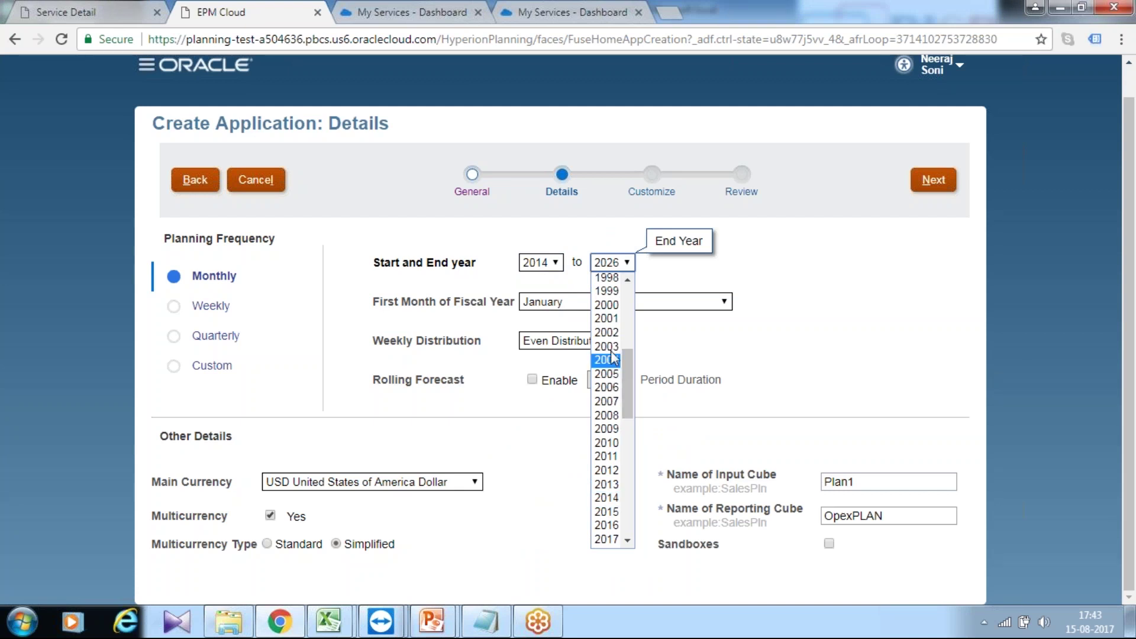
scroll(615, 483, down, 4)
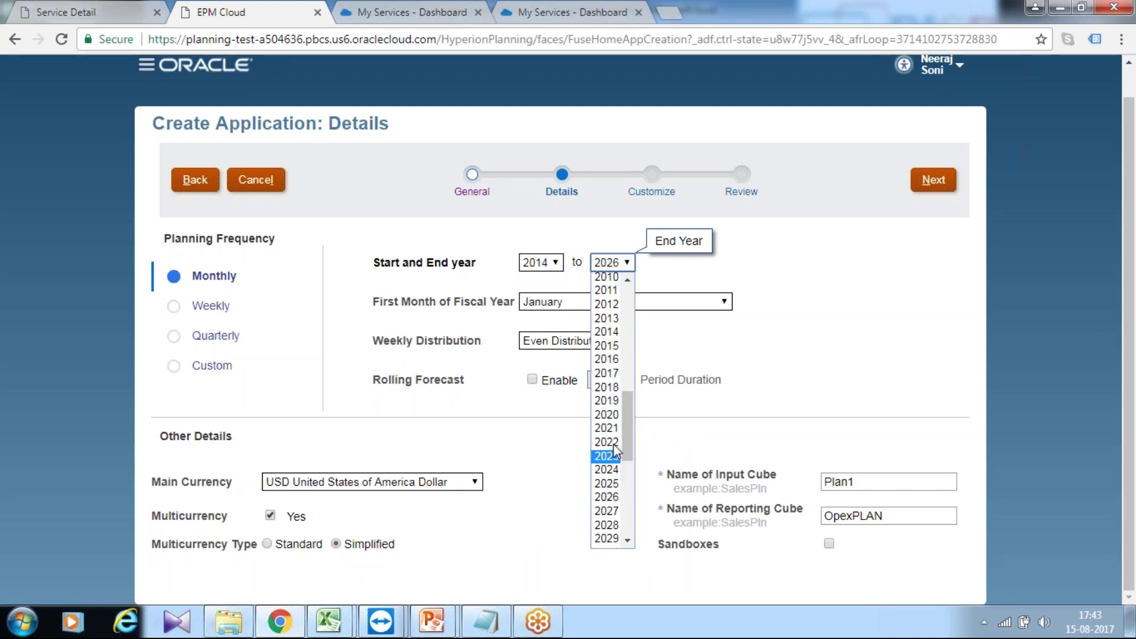
click(609, 414)
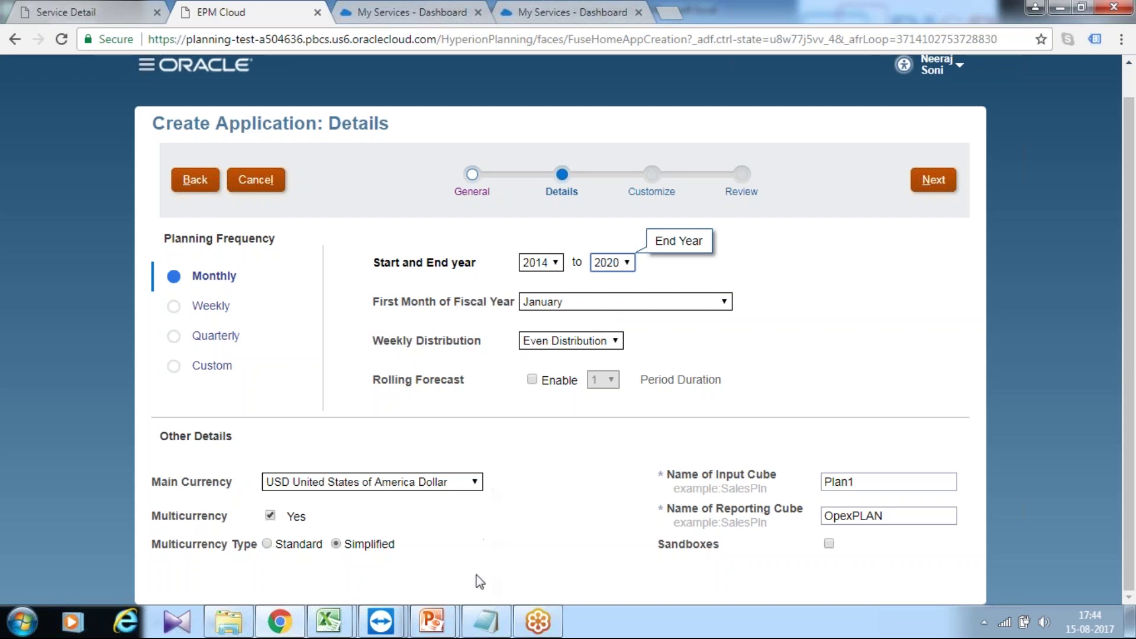
Step: Check the weekly distribution choices and note 'Qtr2 = 13 weeks' in Notepad
click(486, 621)
drag(560, 471, 531, 482)
click(487, 559)
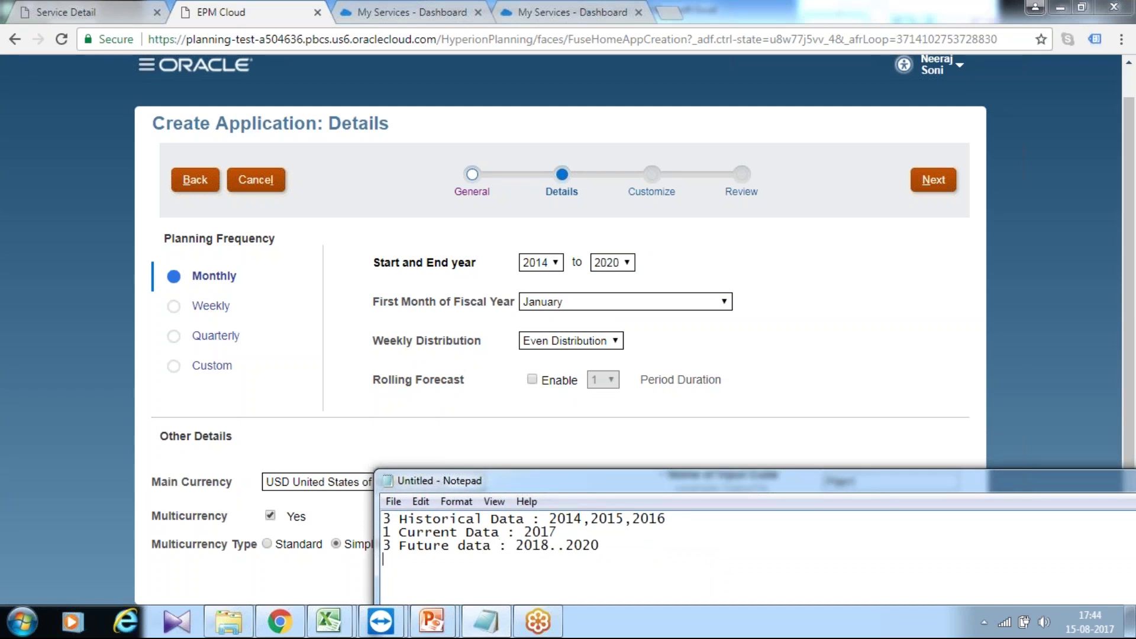
click(549, 342)
text(Qtr2 = 13 weeks)
key(Return)
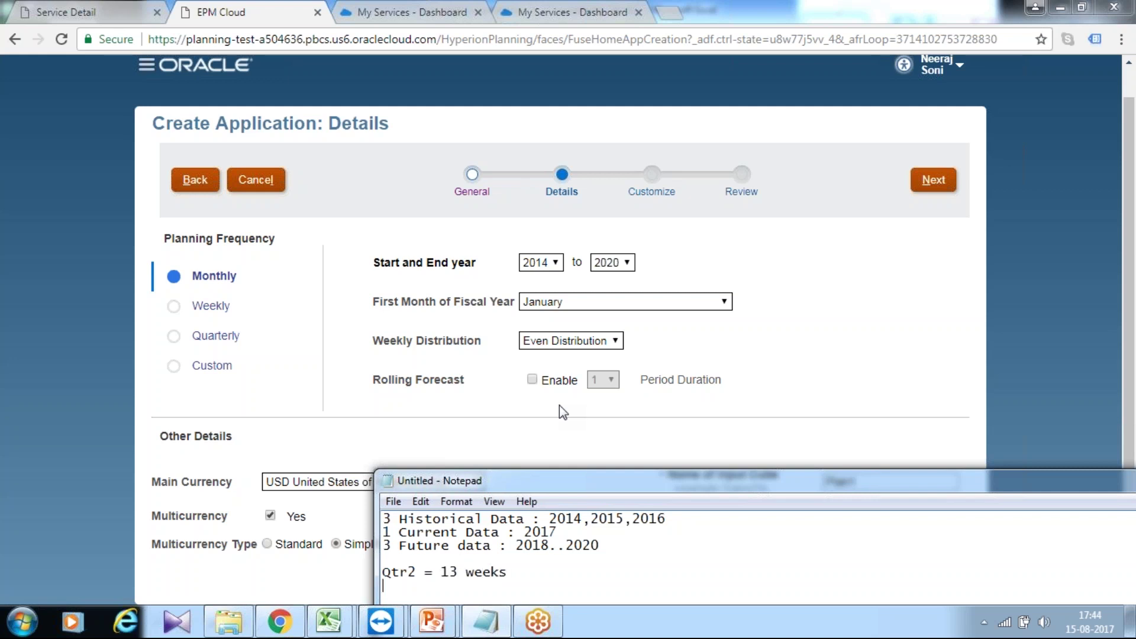
Step: Add a '4-4-5' line with 'Apr' starting on the line below
text(4-4-5)
key(Return)
key(Up)
key(Right)
key(Right)
key(Down)
text(Apr)
Step: Space out the week counts 4 4 5 above the months Apr May Jun
drag(663, 481, 636, 273)
key(Left)
key(Up)
key(Left)
key(Down)
text(May)
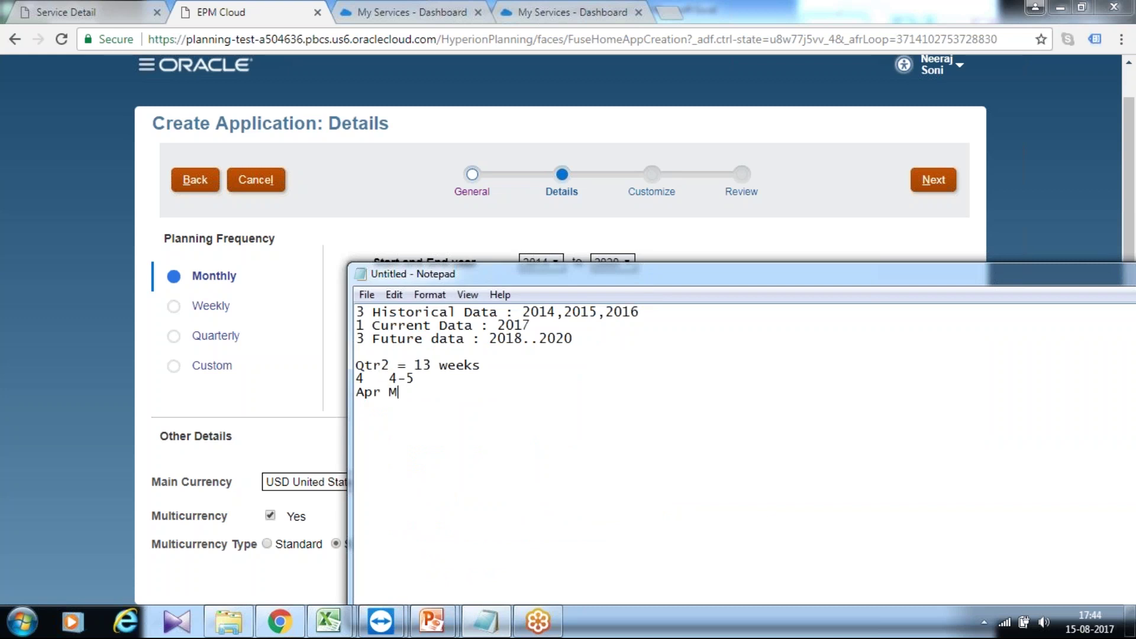
key(Up)
key(Left)
key(Left)
key(BackSpace)
key(Down)
text(Jun)
Step: Add the alternative patterns 5-4-4 and 4-5-4 on separate lines
key(Return)
key(Return)
text(5-4-4)
key(Return)
text(4-5)
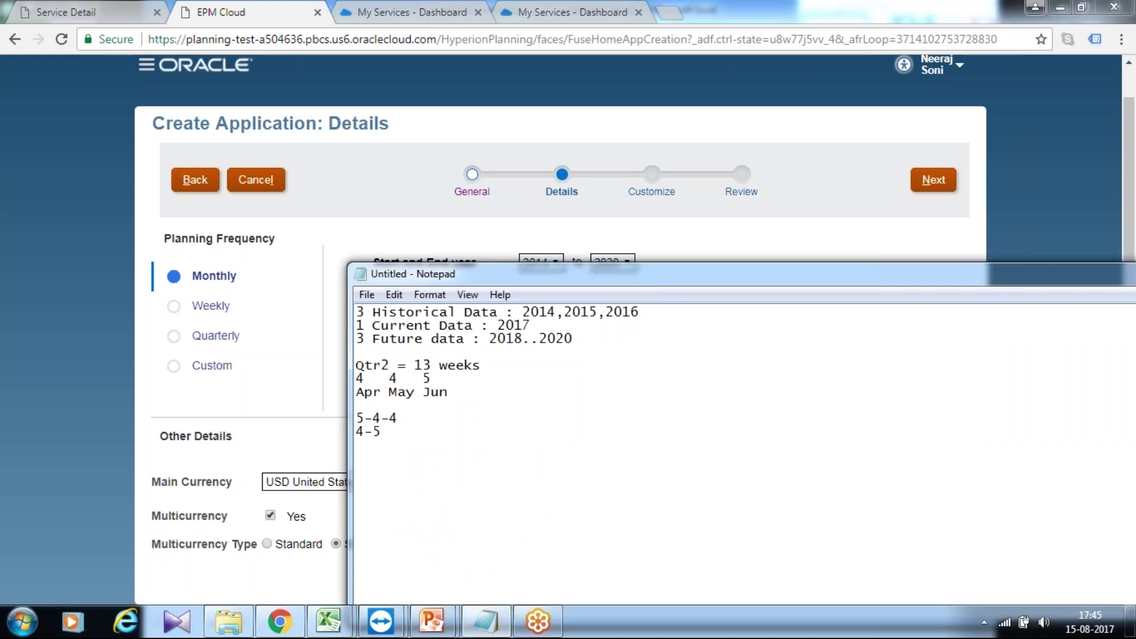
text(-4)
key(BackSpace)
text(4)
Step: Note 'Rolling 13 Month : 2016-Aug to 2017-Aug' in Notepad
click(784, 148)
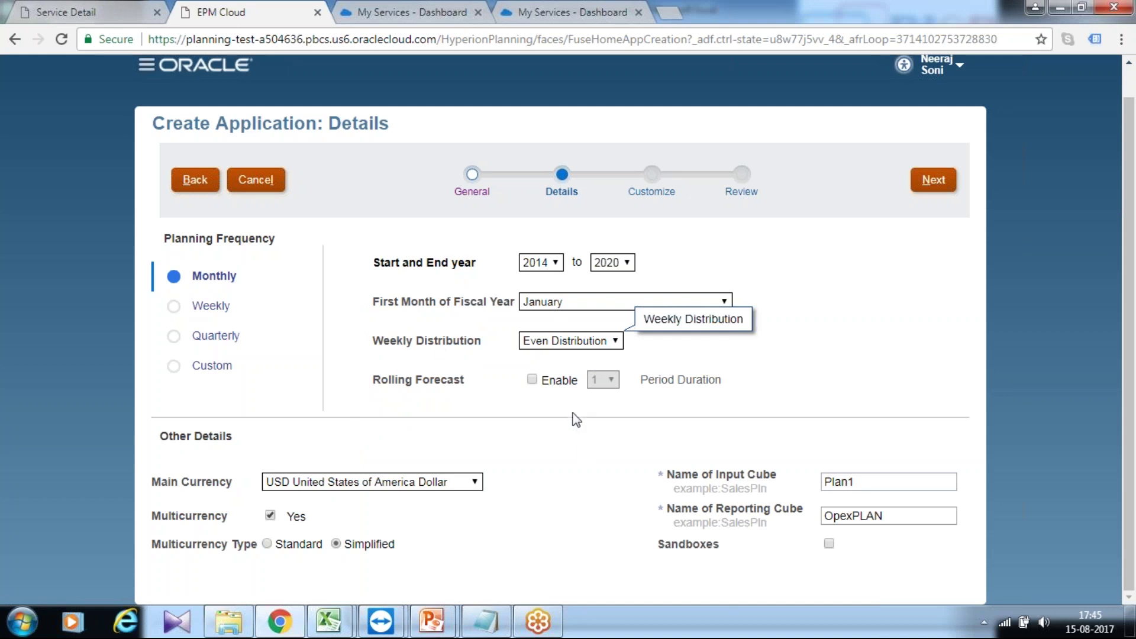
key(alt+Tab)
key(Return)
key(Return)
text(Rolling )
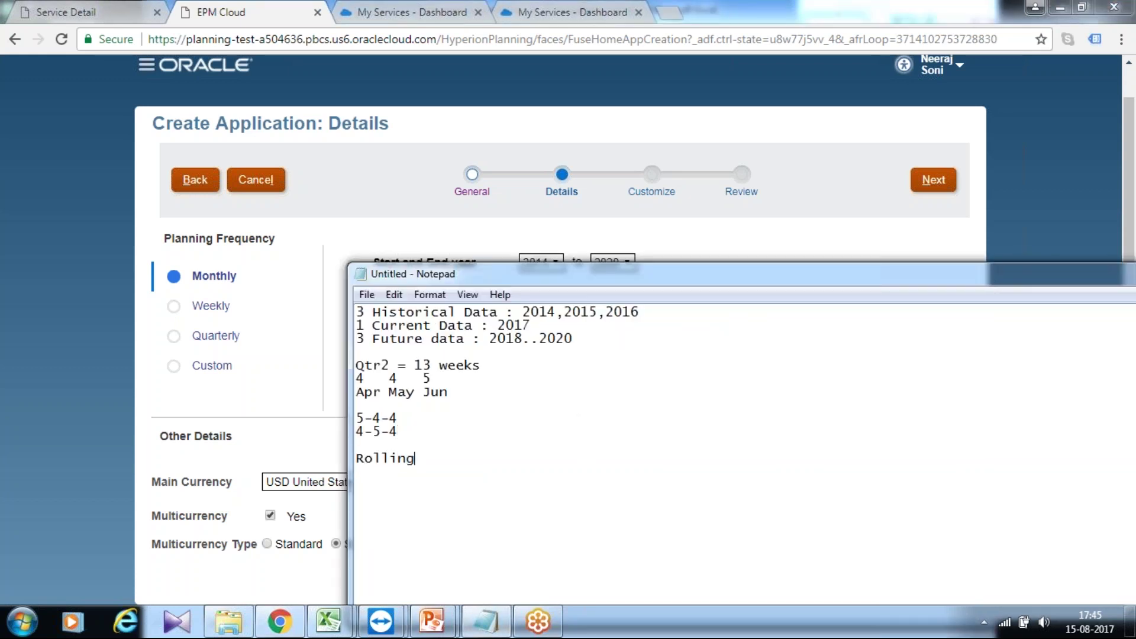
text(13 Month : 2016)
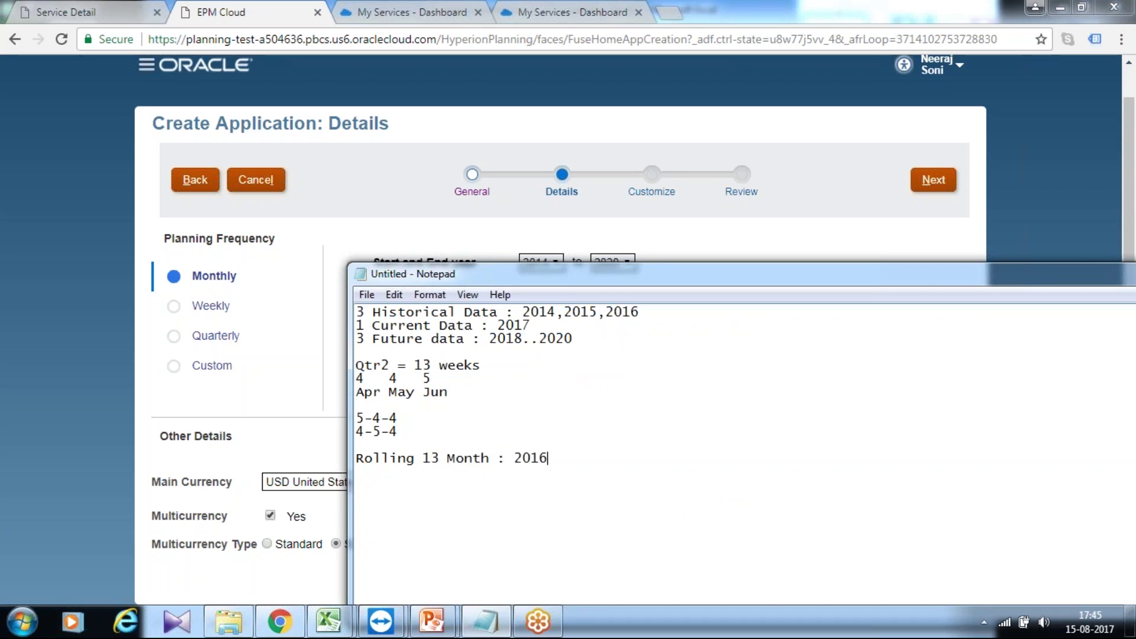
text(-Aug to 2017-Aug)
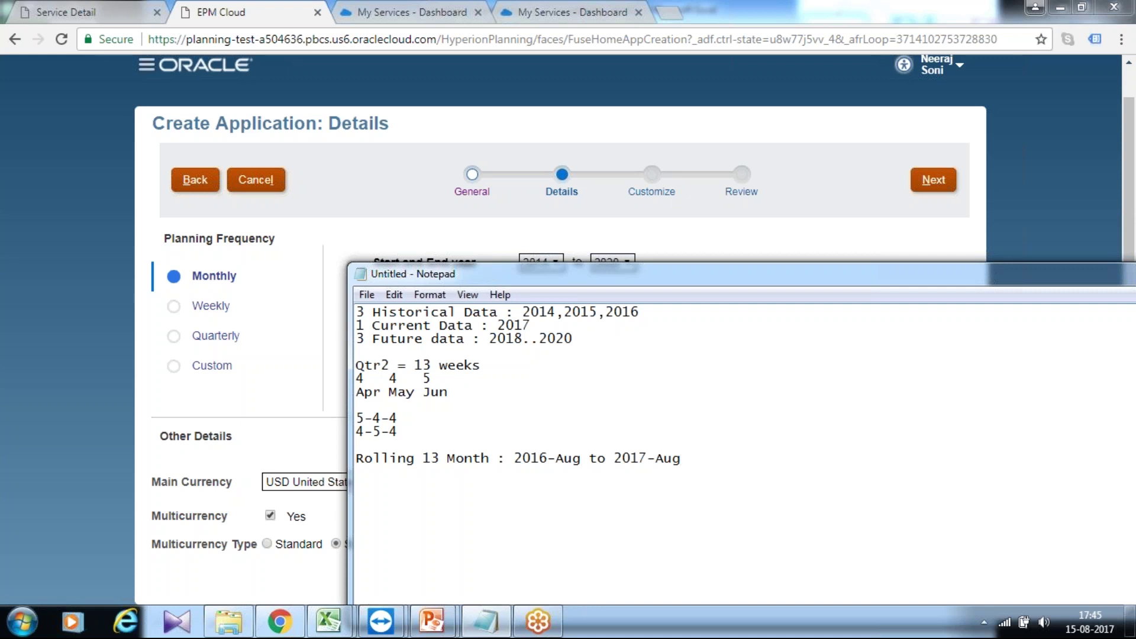
Step: Add 'Rolling 12 Month : 1(Jan Actua)+11( Feb..Dec Forecast)' on the next line
key(Return)
text(Rolling 12 Mon)
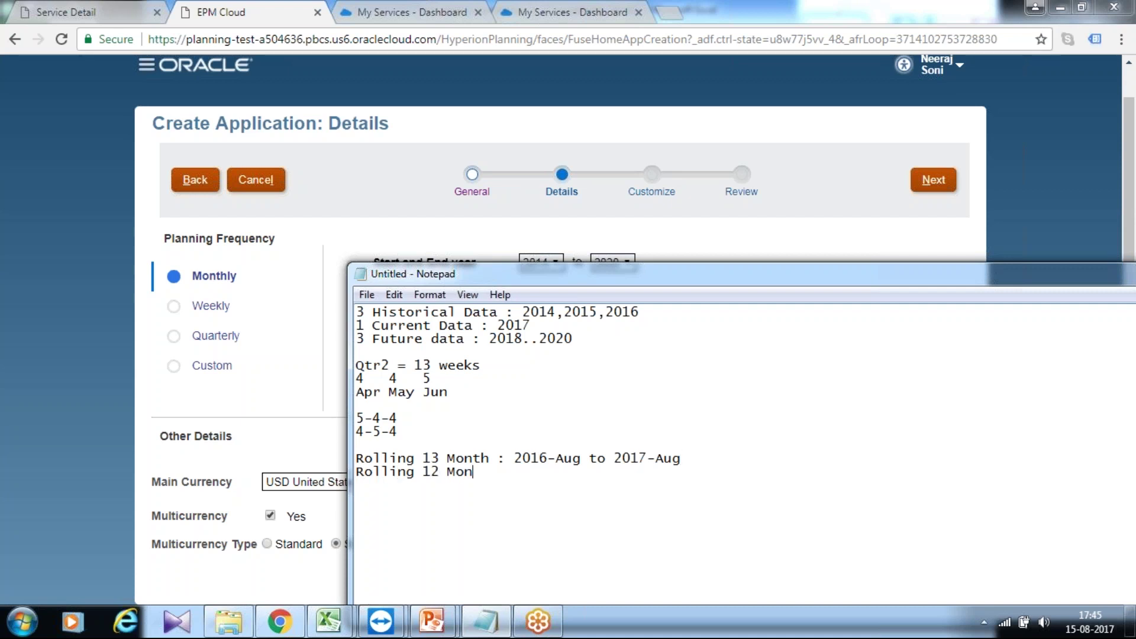
text(th : 1+11)
click(521, 471)
text((Jan)+11)
click(589, 471)
text(()
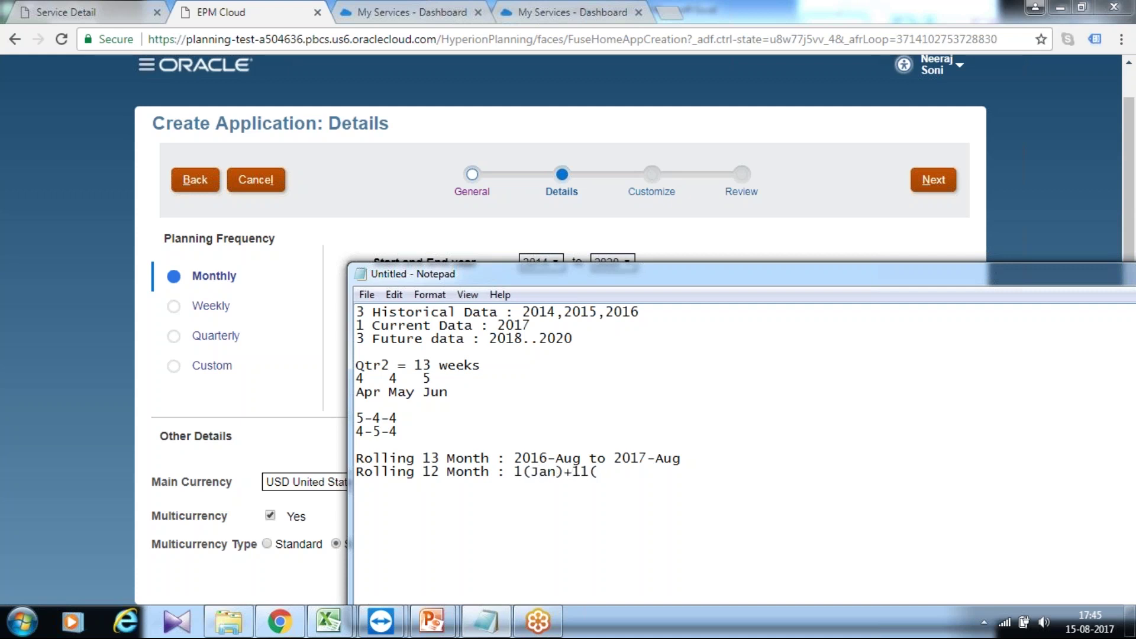
click(555, 472)
text(Actual)
key(BackSpace)
key(BackSpace)
key(End)
text(Feb..Dec )
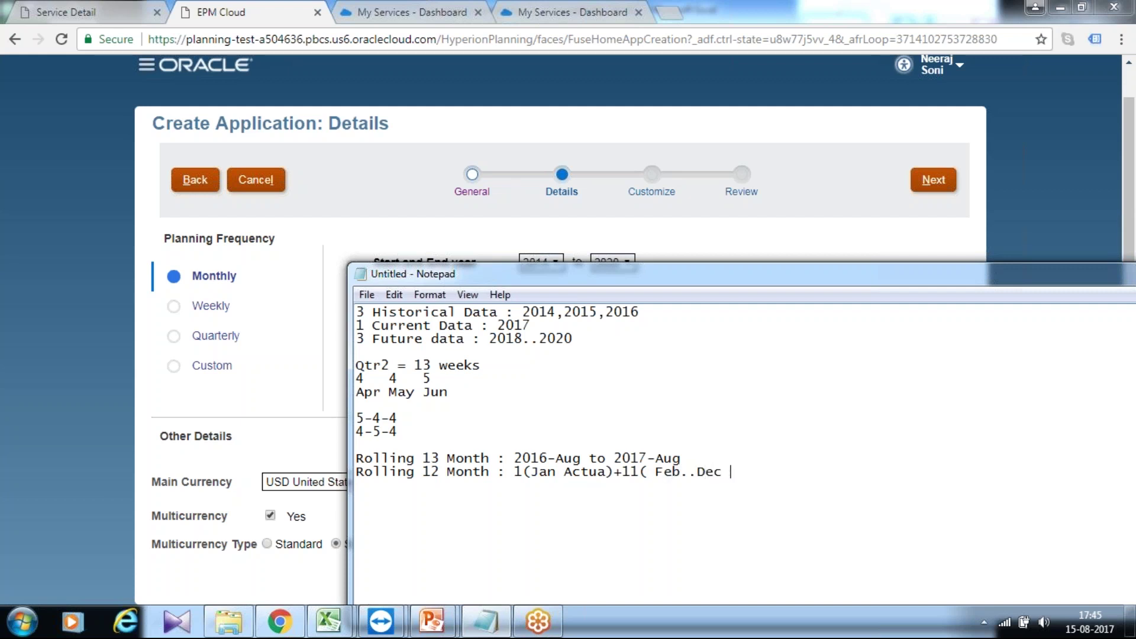
text(Forecast))
Step: Add '2+10' beneath the rolling 12-month note, aligned under it
key(Return)
text(2+10)
key(Left)
key(Left)
key(Left)
key(Left)
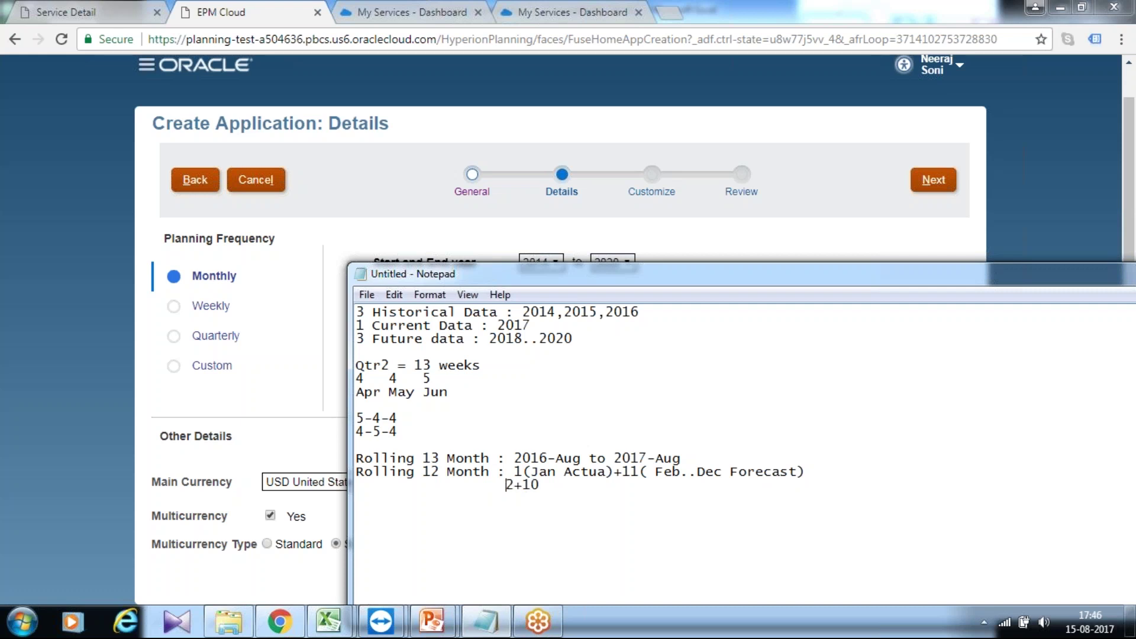
Step: Bring the PBCS Create Application Details form back in front of Notepad
click(1007, 183)
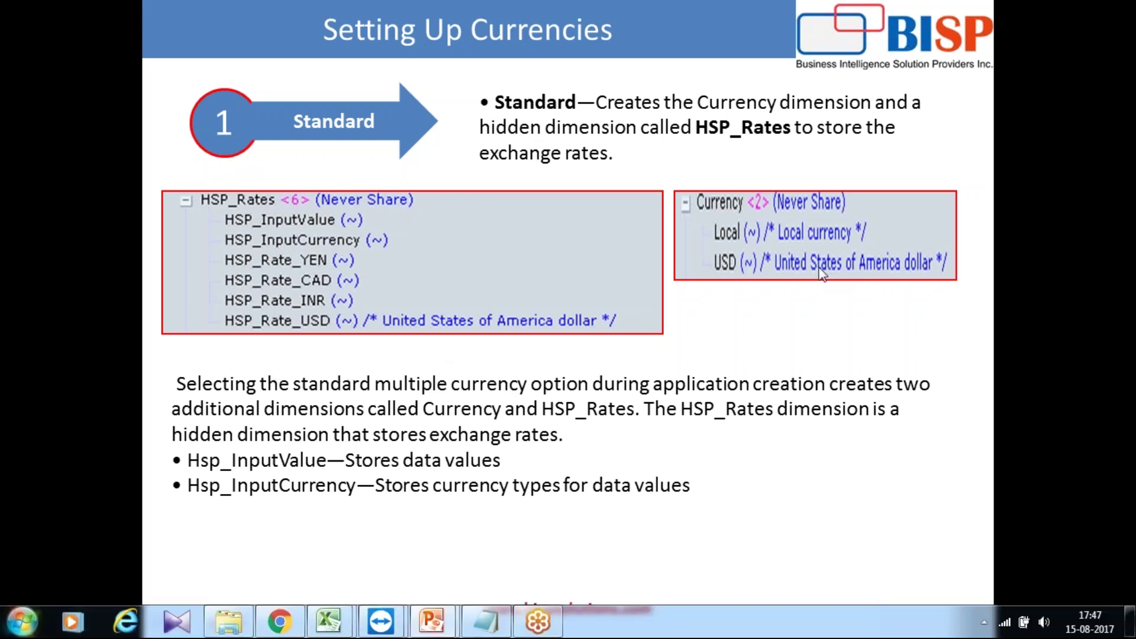
click(485, 621)
click(513, 515)
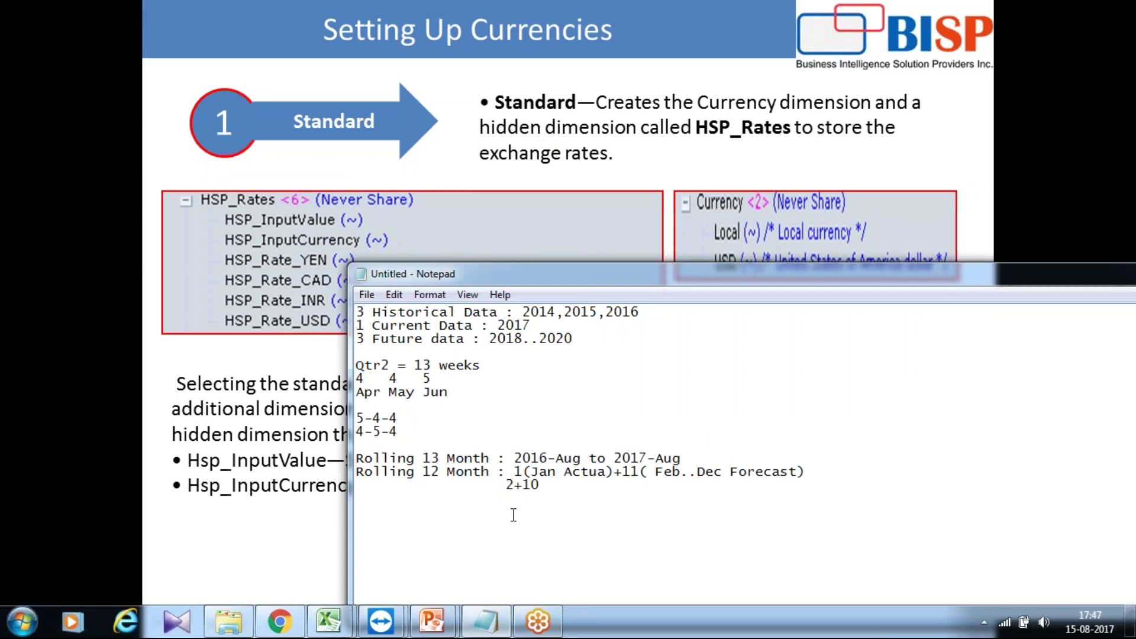
text(1000)
text(USD to)
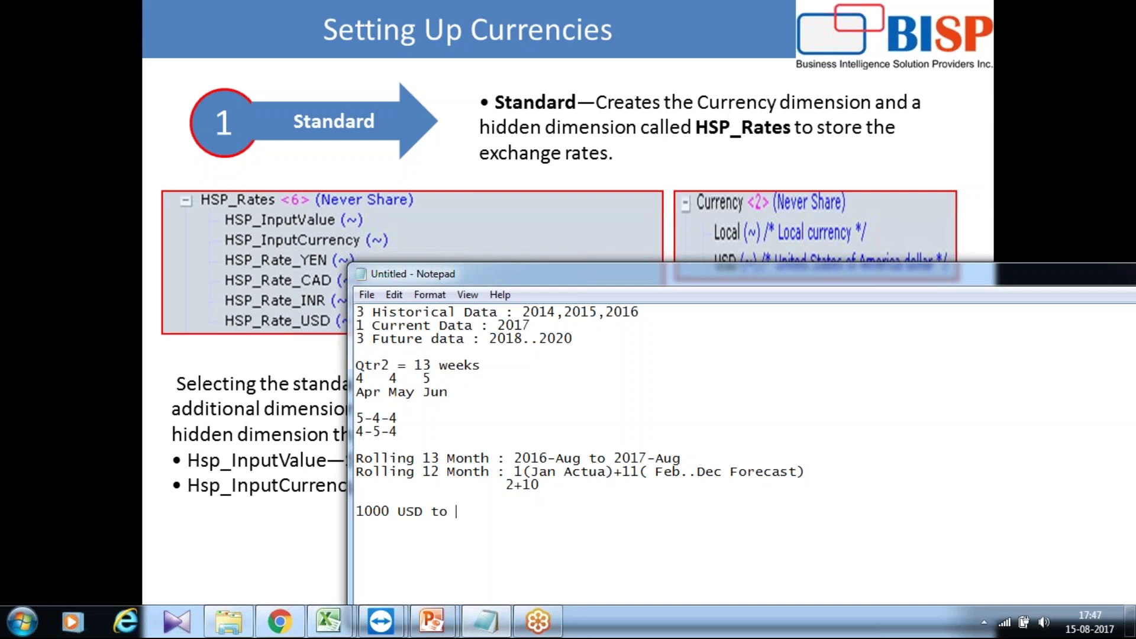
text( INR @65)
key(Return)
text(Input Valu)
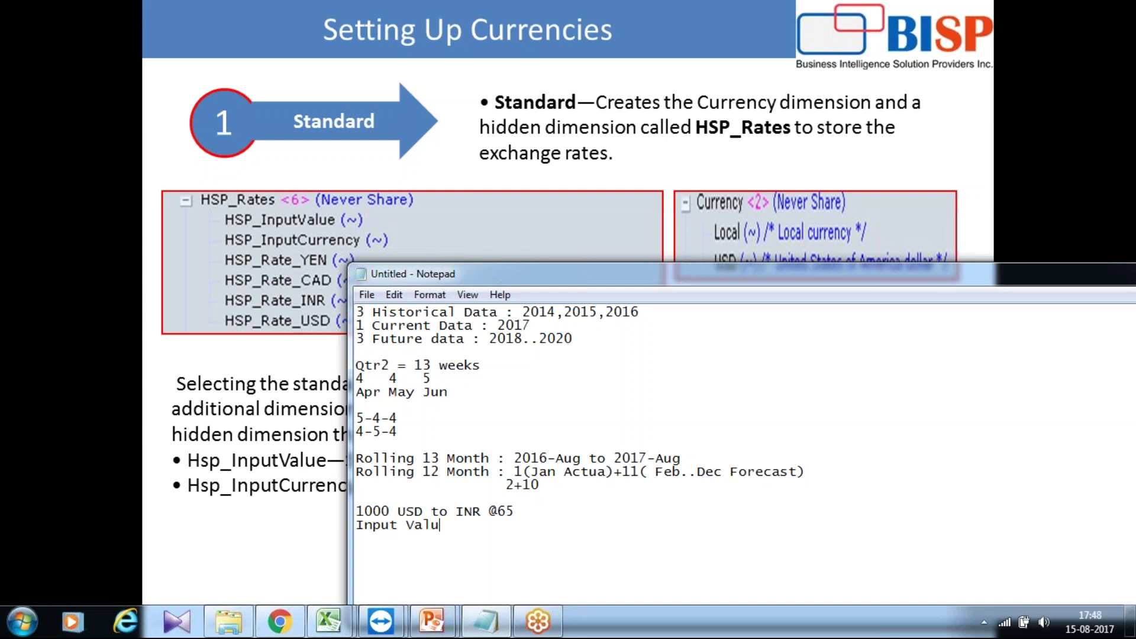
text(e : 1000)
key(Return)
text(Input Currency : USD )
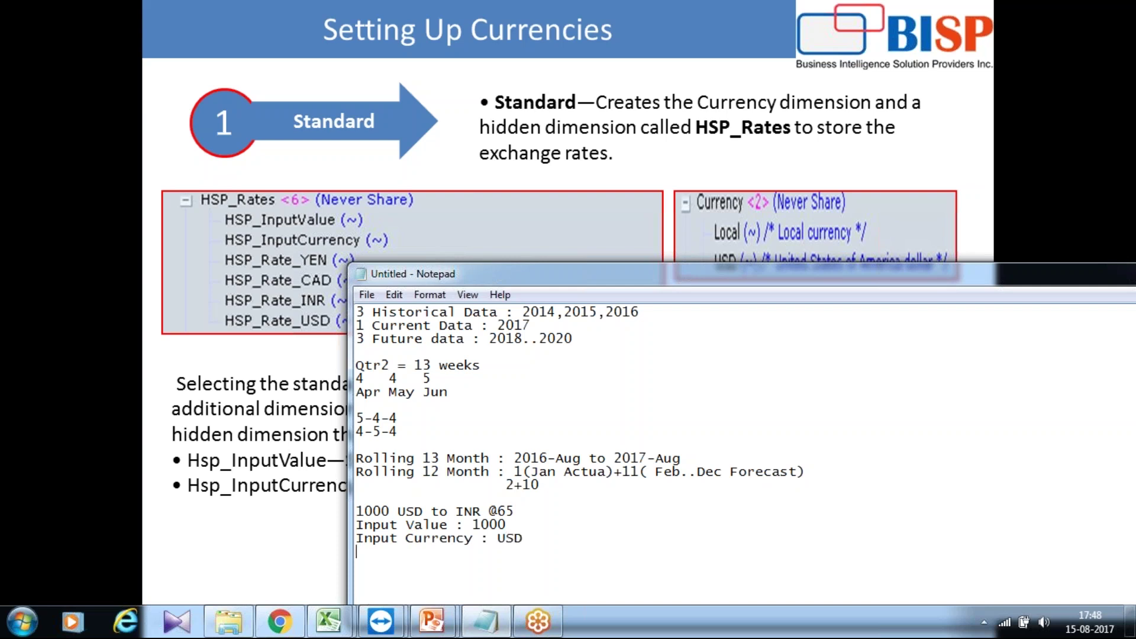
text(Exchange Rate : 65)
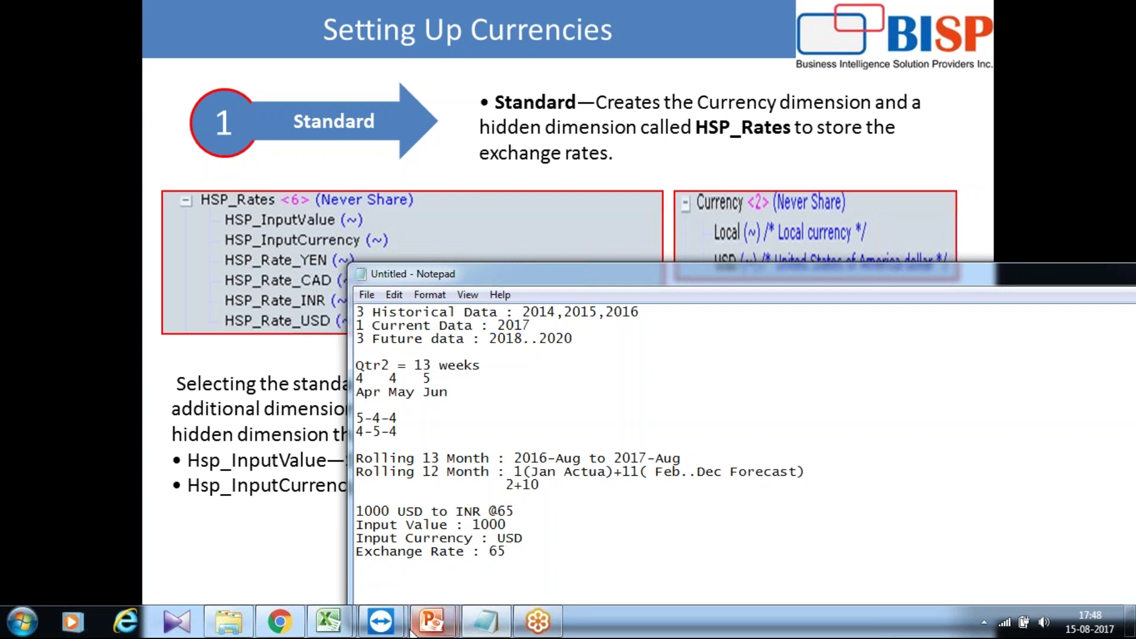
Step: In the Essbase outline, inspect HSP_Rates and its HSP_InputCurrency and HSP_Rate_INR members
click(380, 622)
click(446, 552)
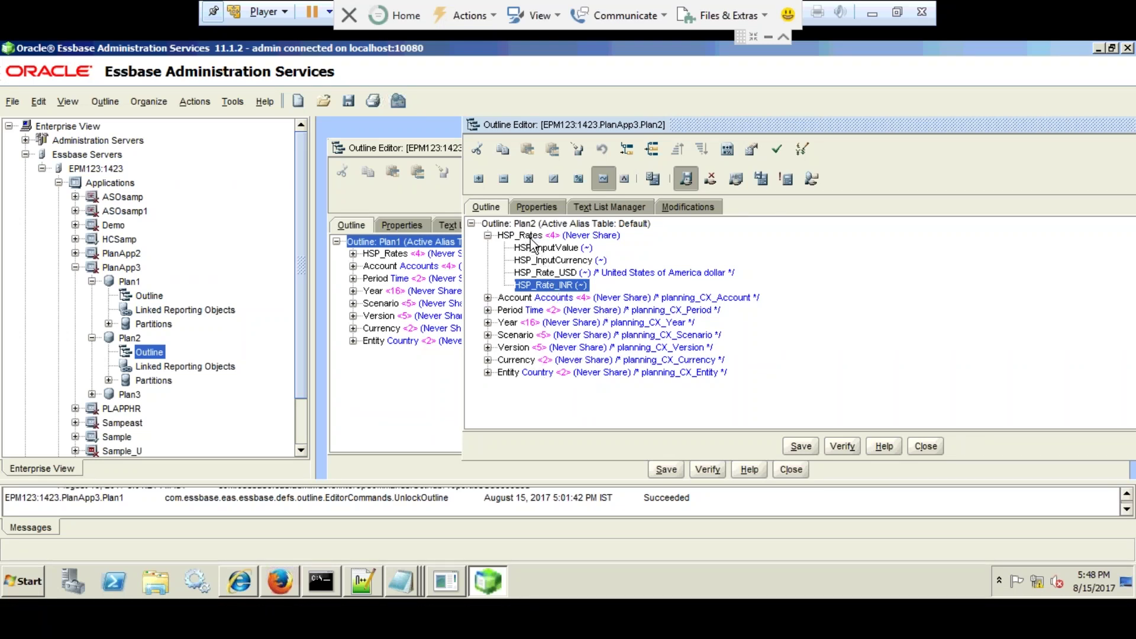
click(533, 236)
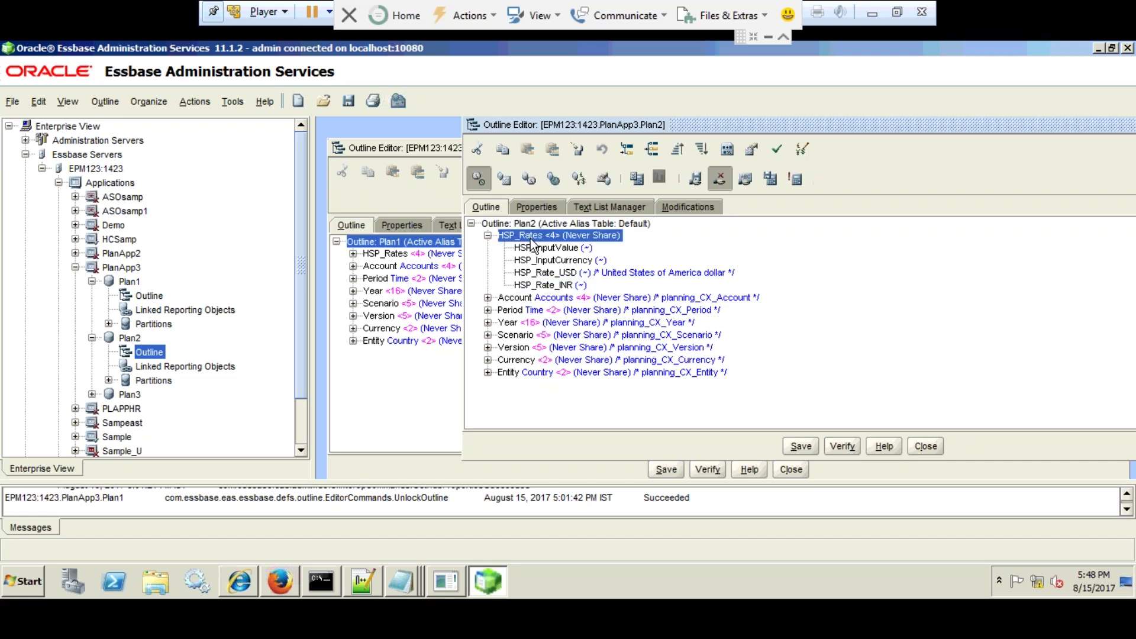
click(554, 259)
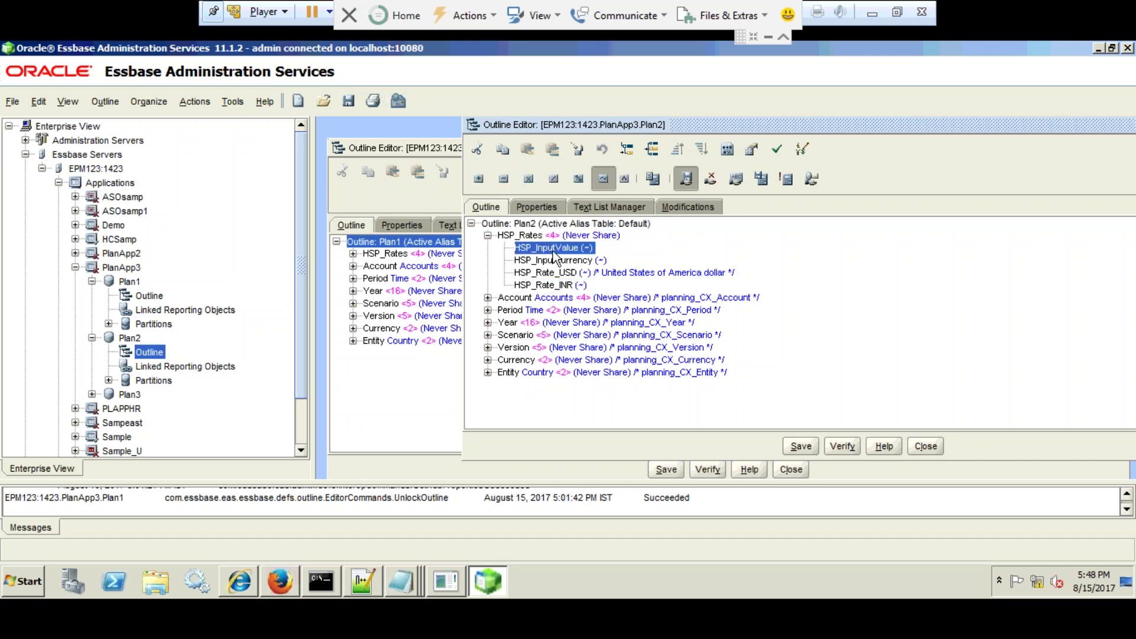
click(553, 285)
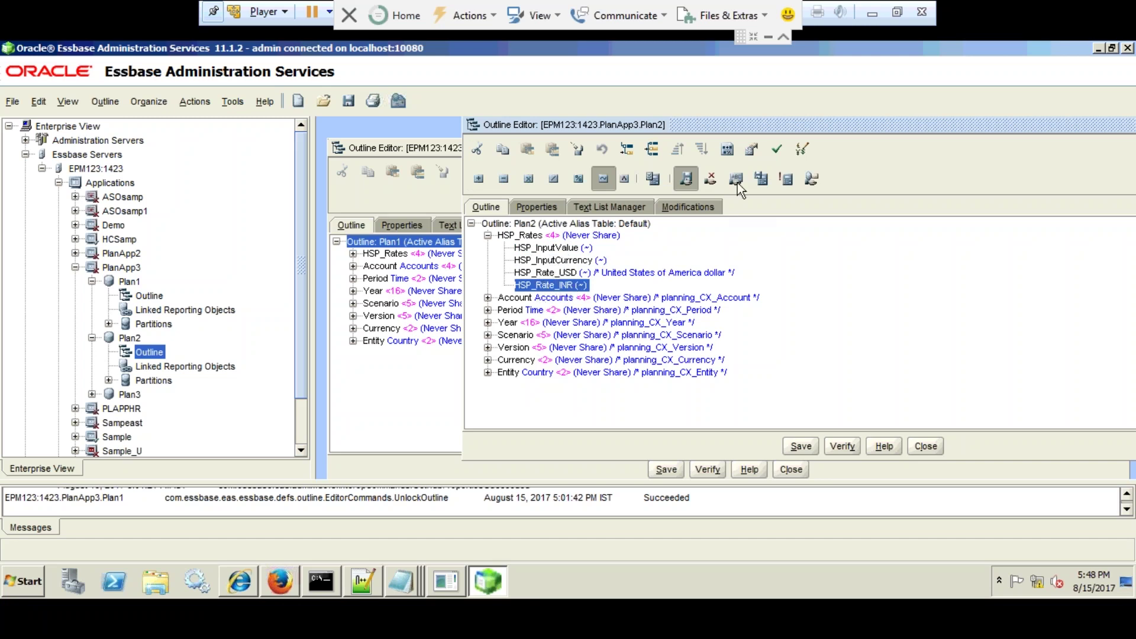
click(769, 35)
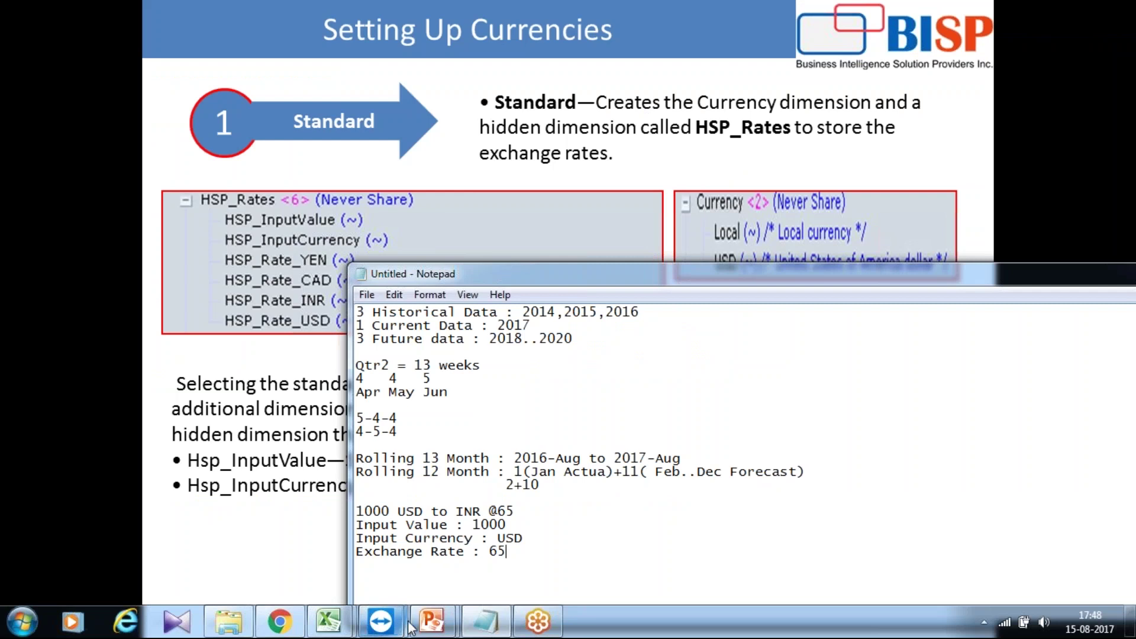
Step: Expand the Currency dimension to show Local and USD, then return to the Simplified slide
mouse_move(390, 624)
click(459, 544)
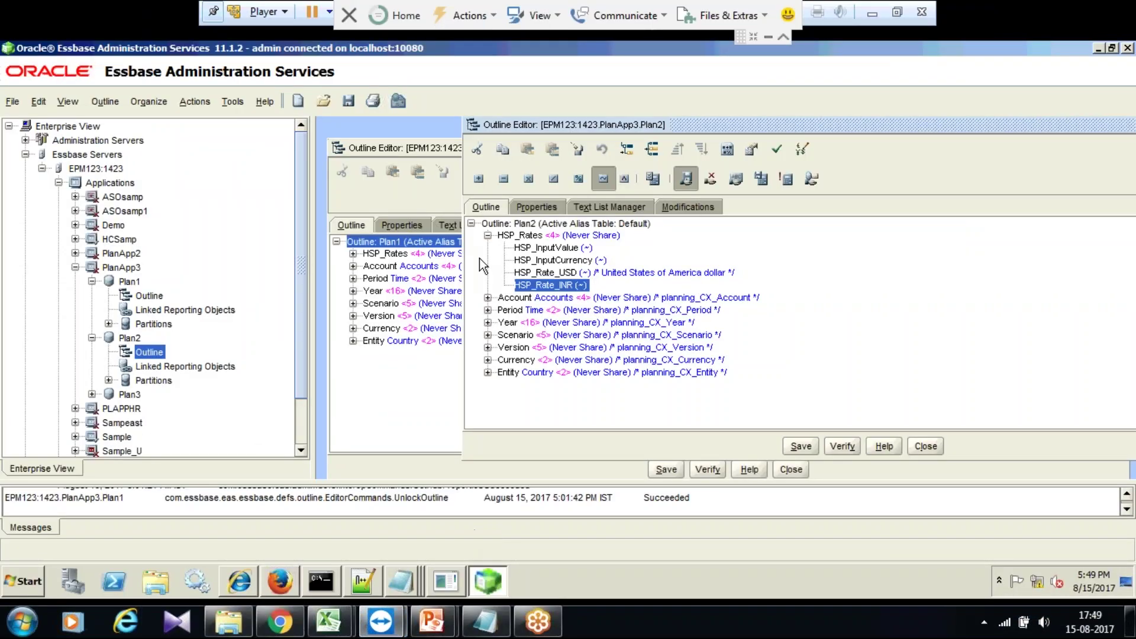
click(487, 236)
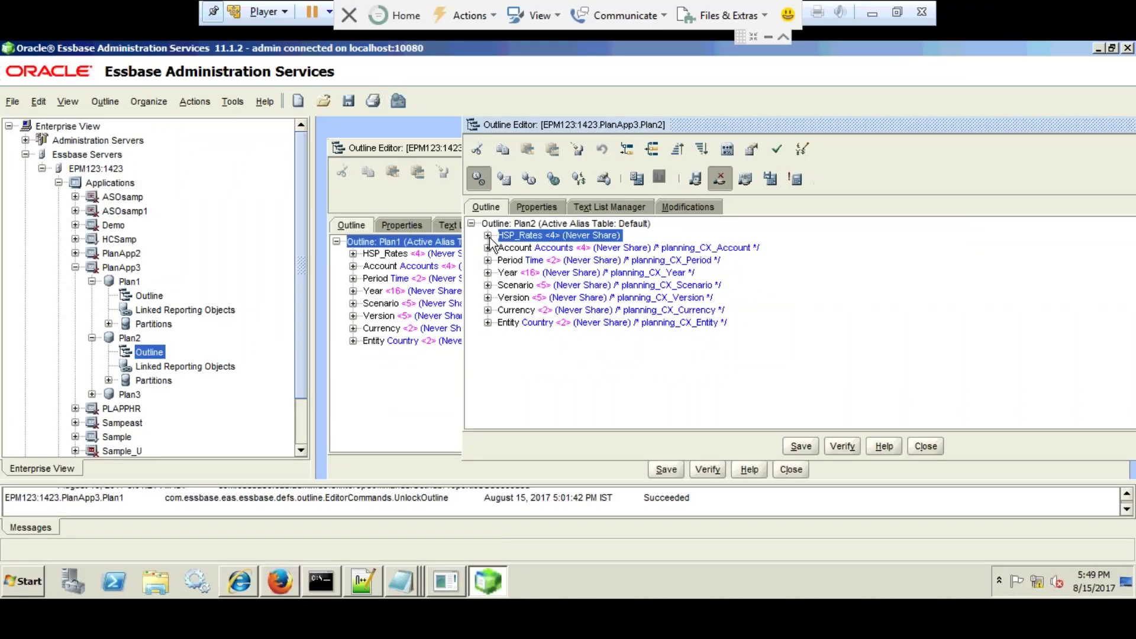
click(487, 235)
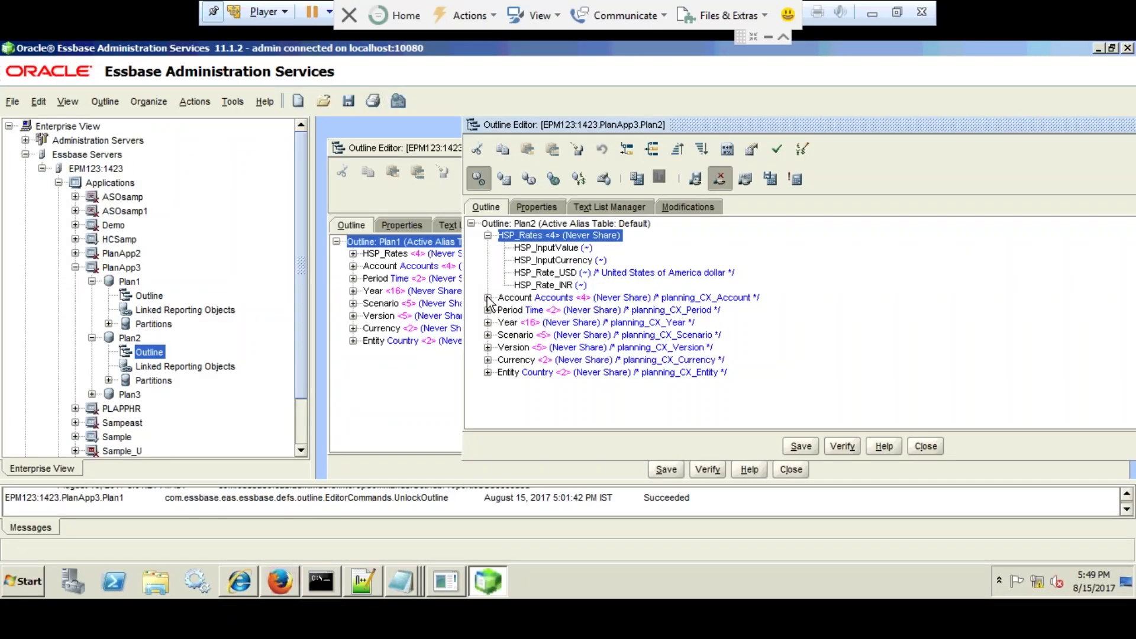
click(487, 359)
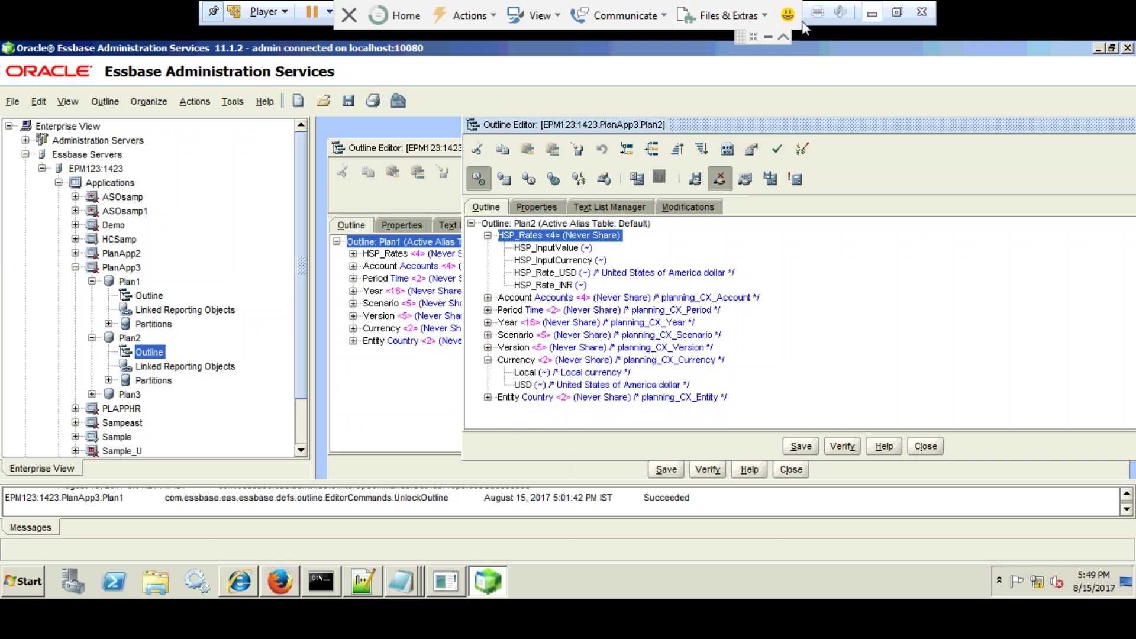
click(768, 37)
click(721, 111)
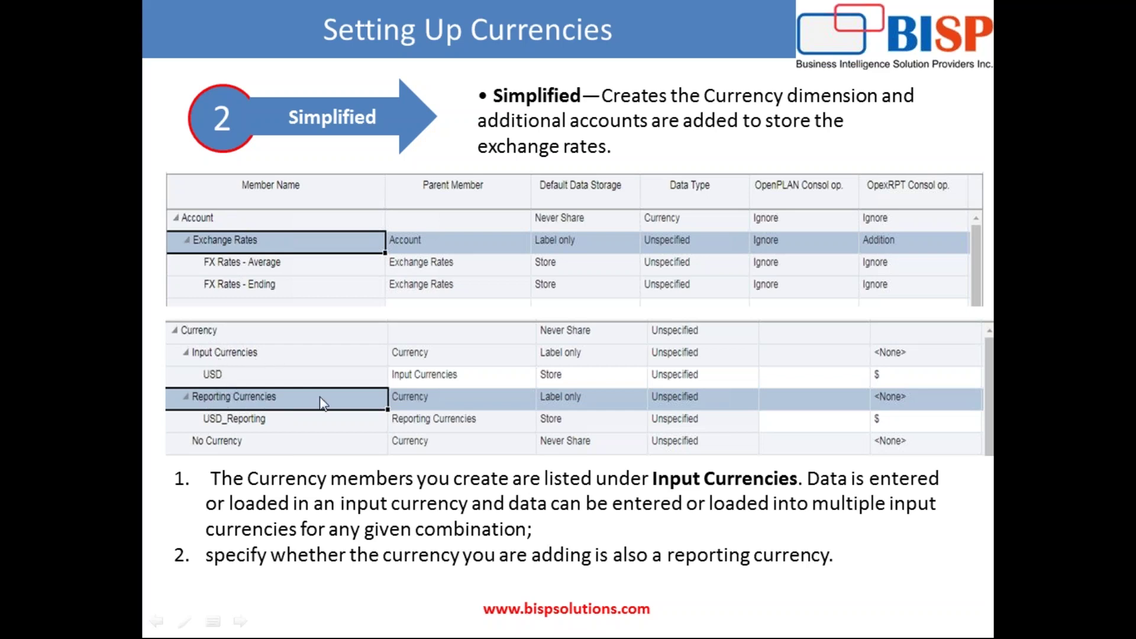
Step: Bring the browser's Create Application: Details page in front of PowerPoint
key(super)
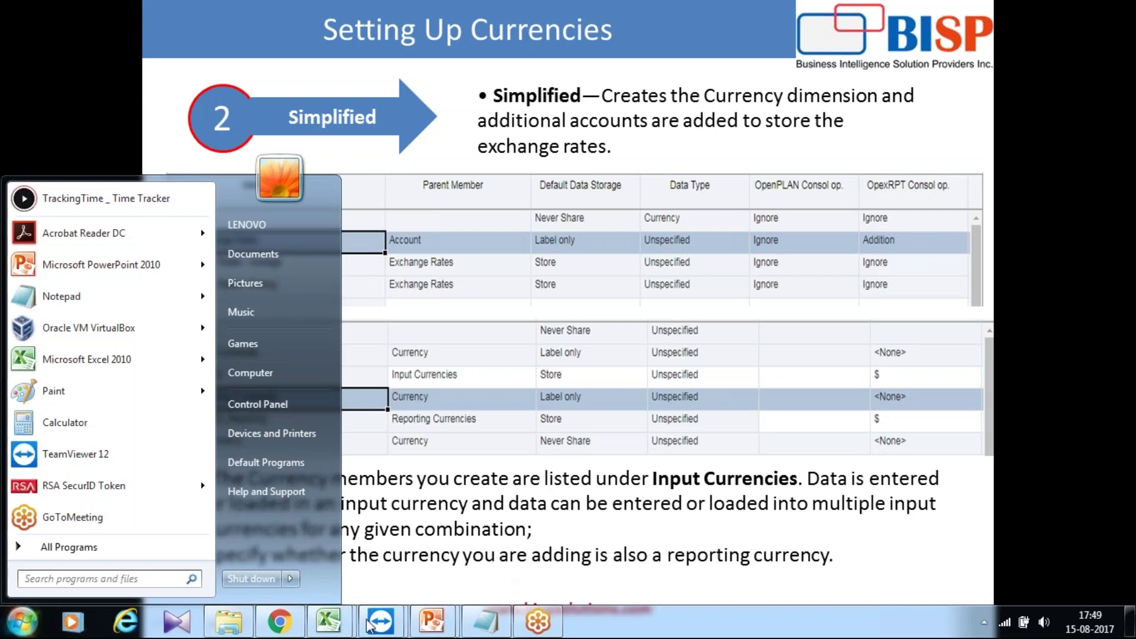
click(281, 624)
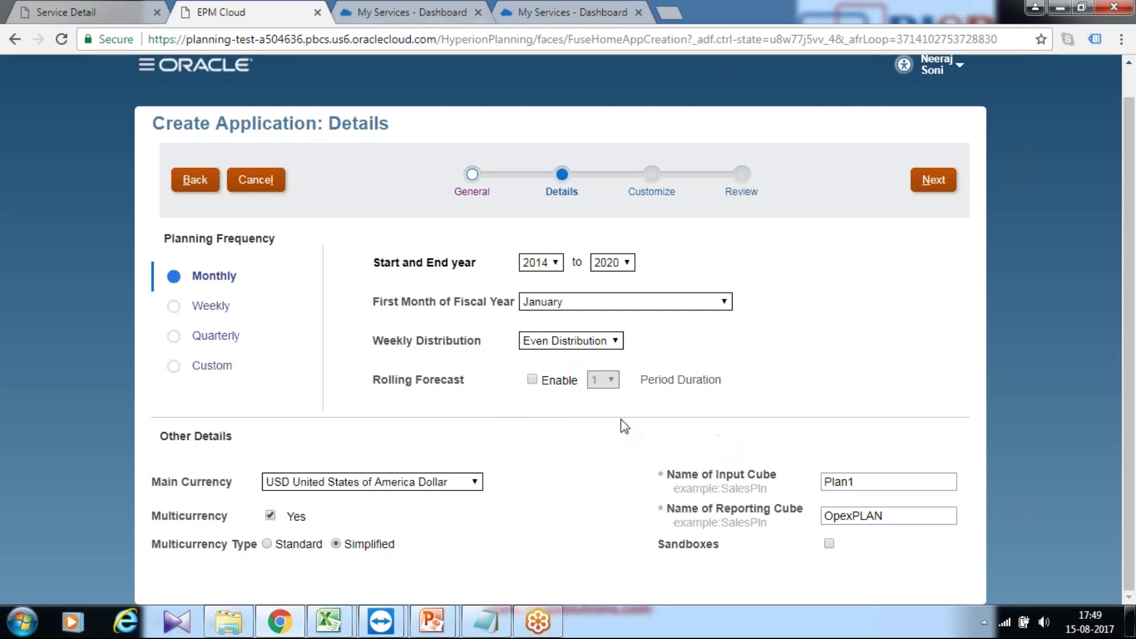
Step: Rename the input cube to OpexDB and the reporting cube to OpenRTP
double_click(873, 481)
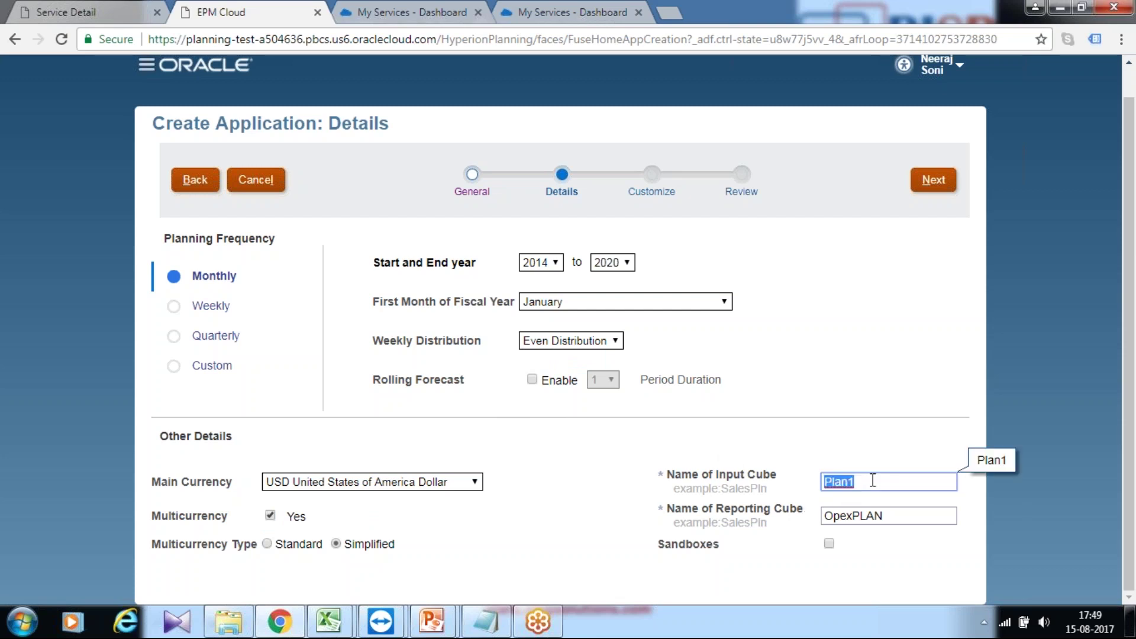
text(OpexDB)
key(Tab)
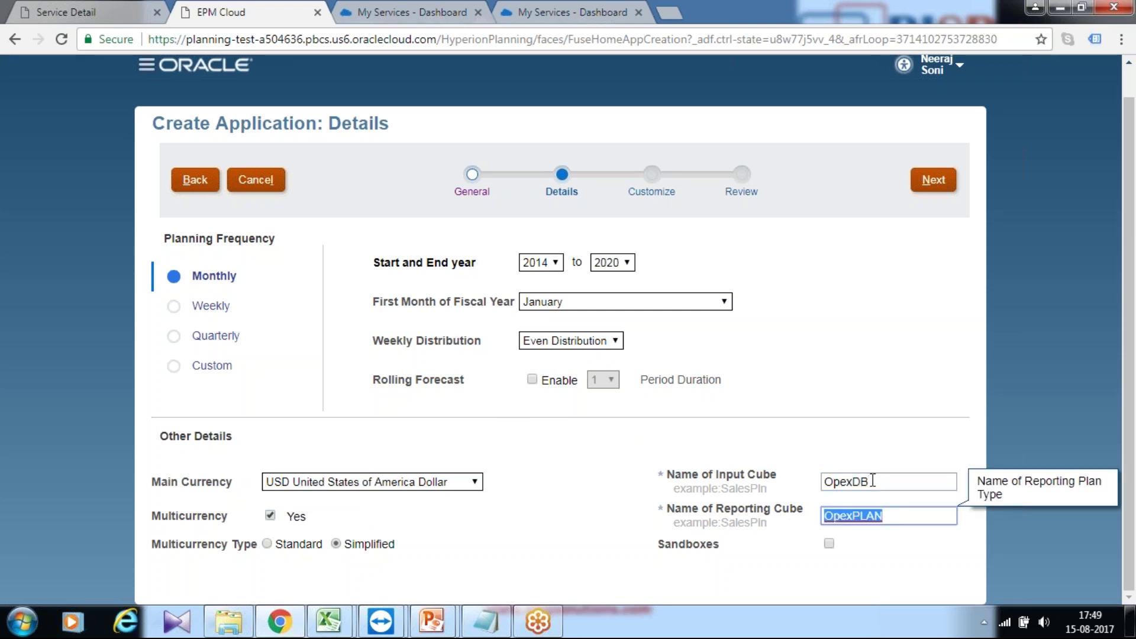
text(Oen)
key(BackSpace)
key(BackSpace)
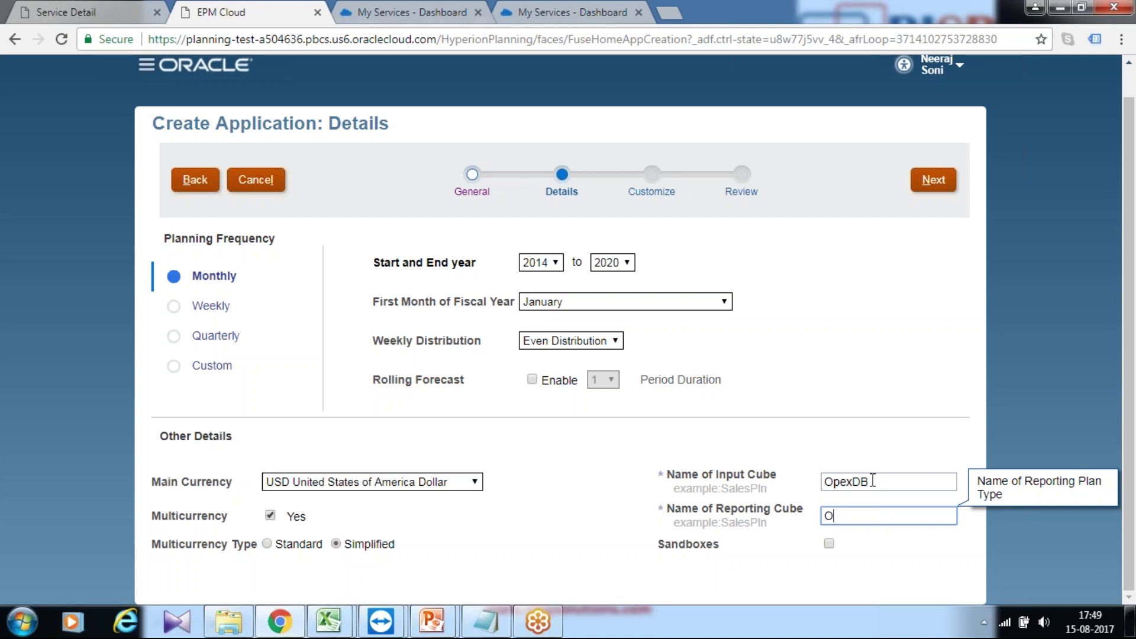
text(penRTP)
click(445, 618)
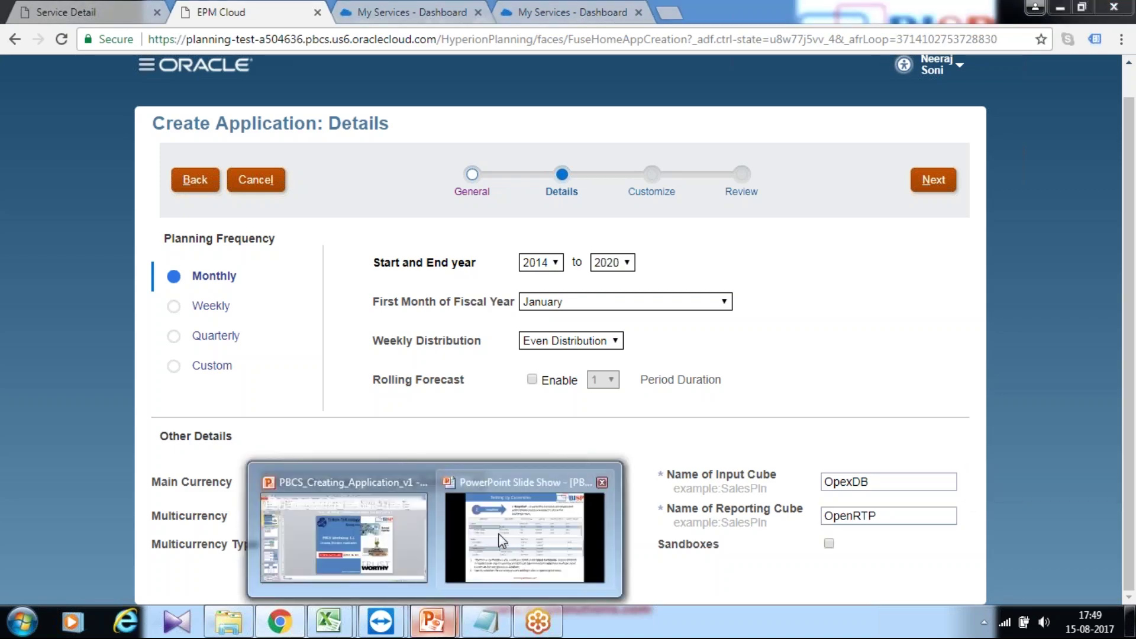
click(509, 533)
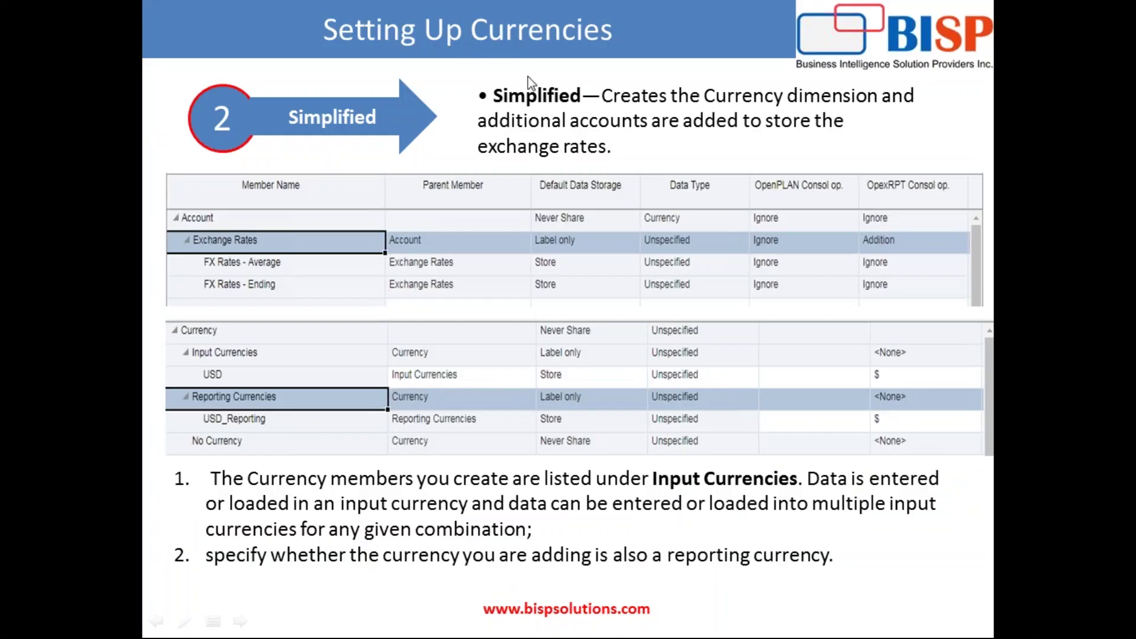
Step: Advance the Create Application wizard from Details to the Customize step
key(alt+Tab)
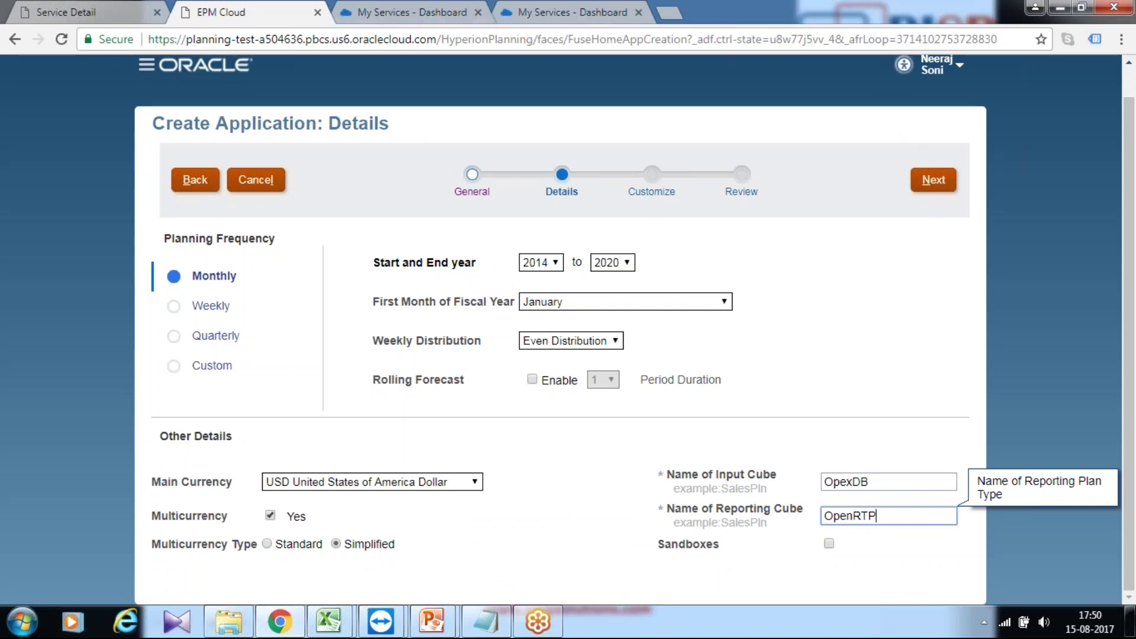
click(933, 179)
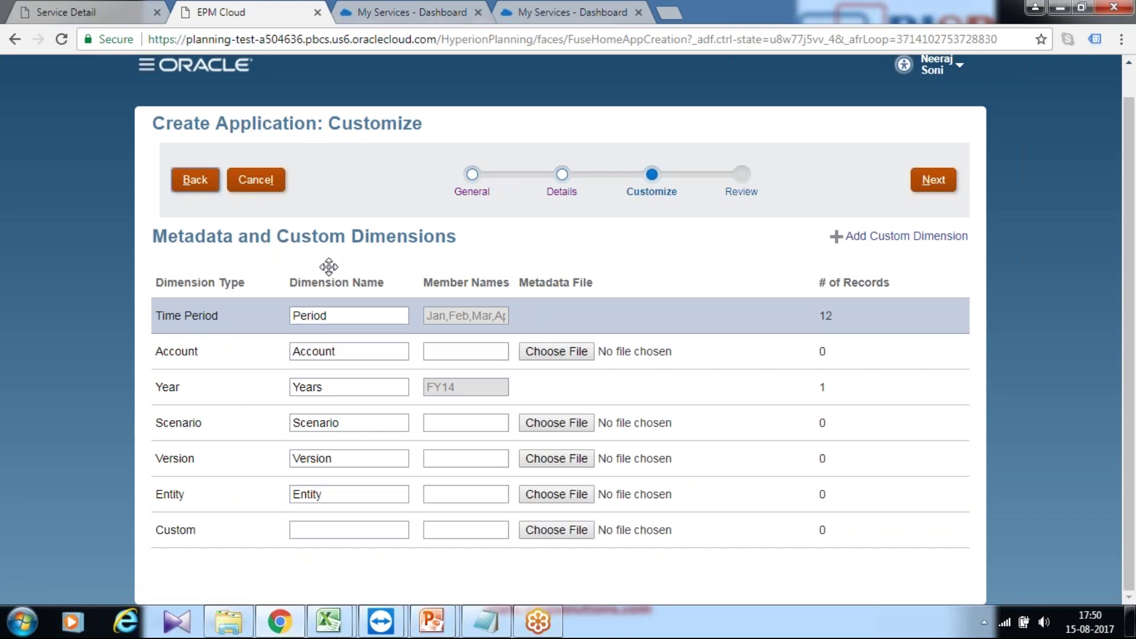
mouse_move(329, 621)
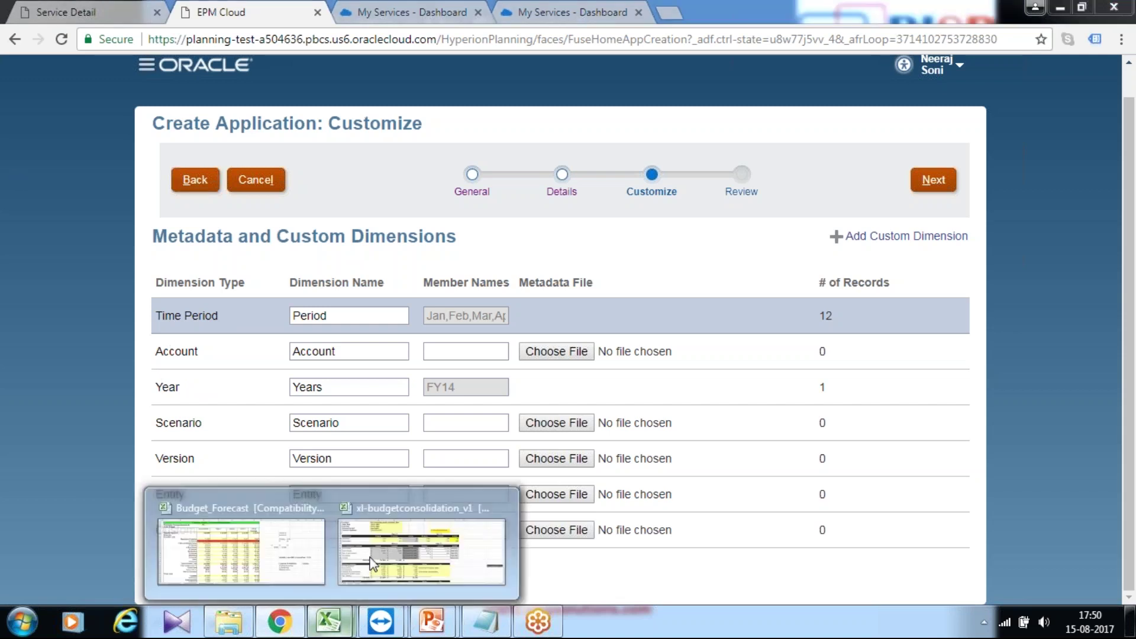
click(378, 550)
click(264, 301)
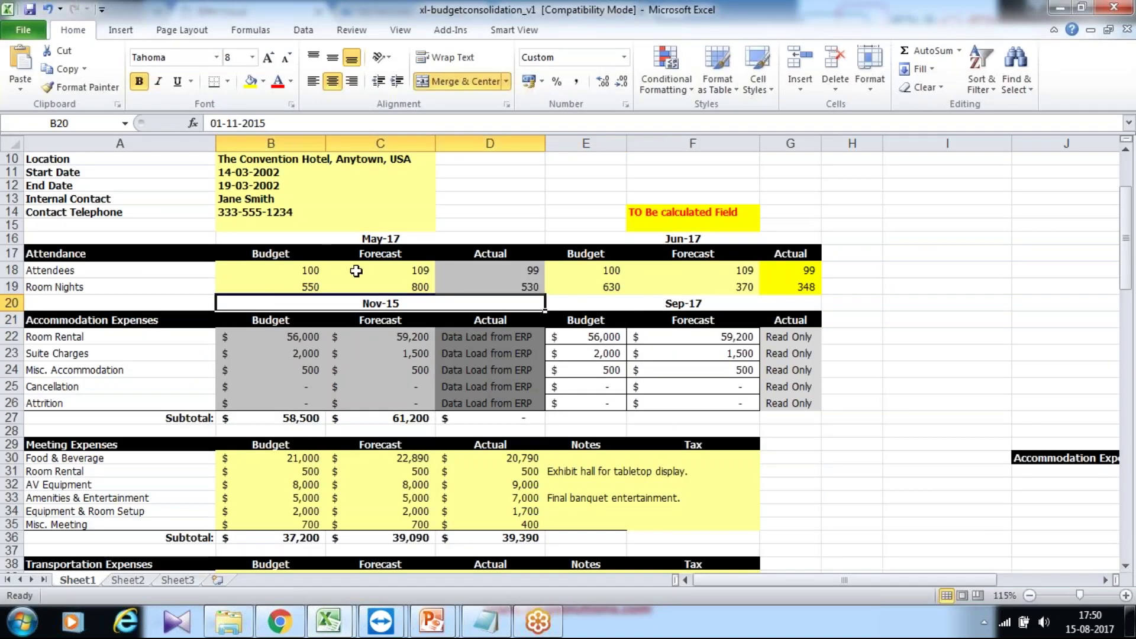
drag(271, 252, 448, 265)
drag(69, 319, 64, 405)
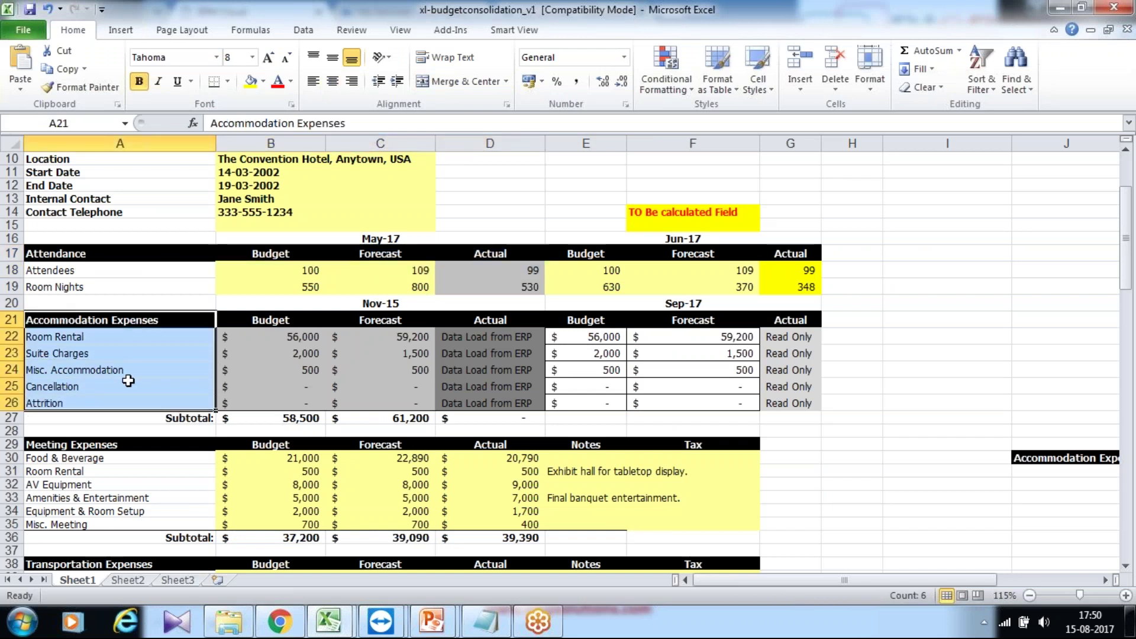
click(1059, 7)
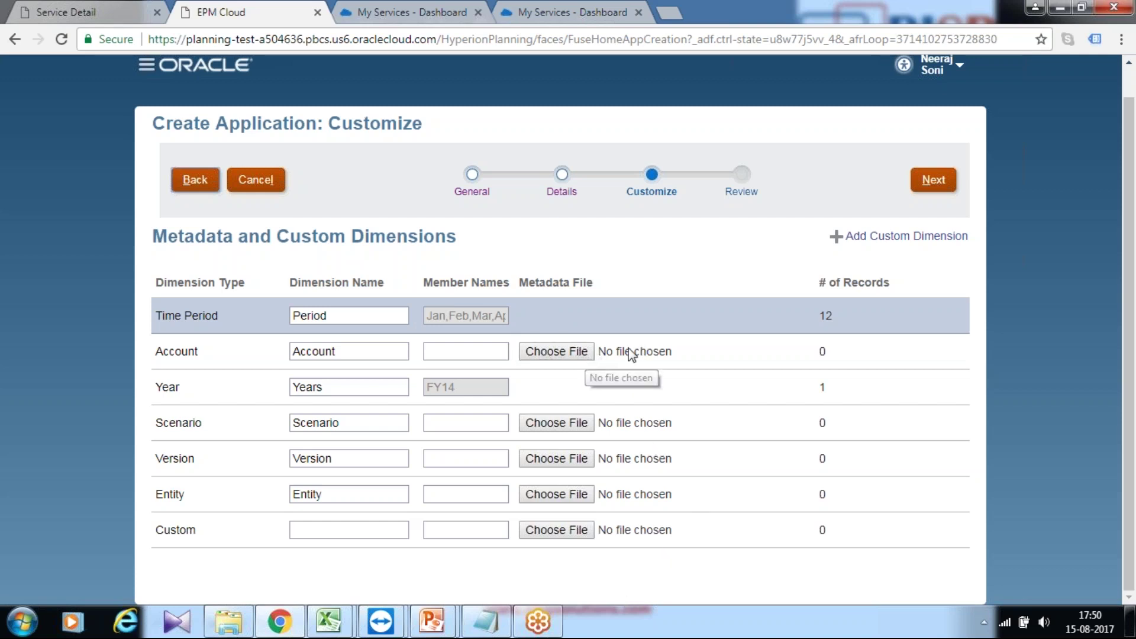
Step: Load Planning_Metadata.csv from ExportedMetadataFile (4) as Account metadata, confirming 453 records
click(577, 354)
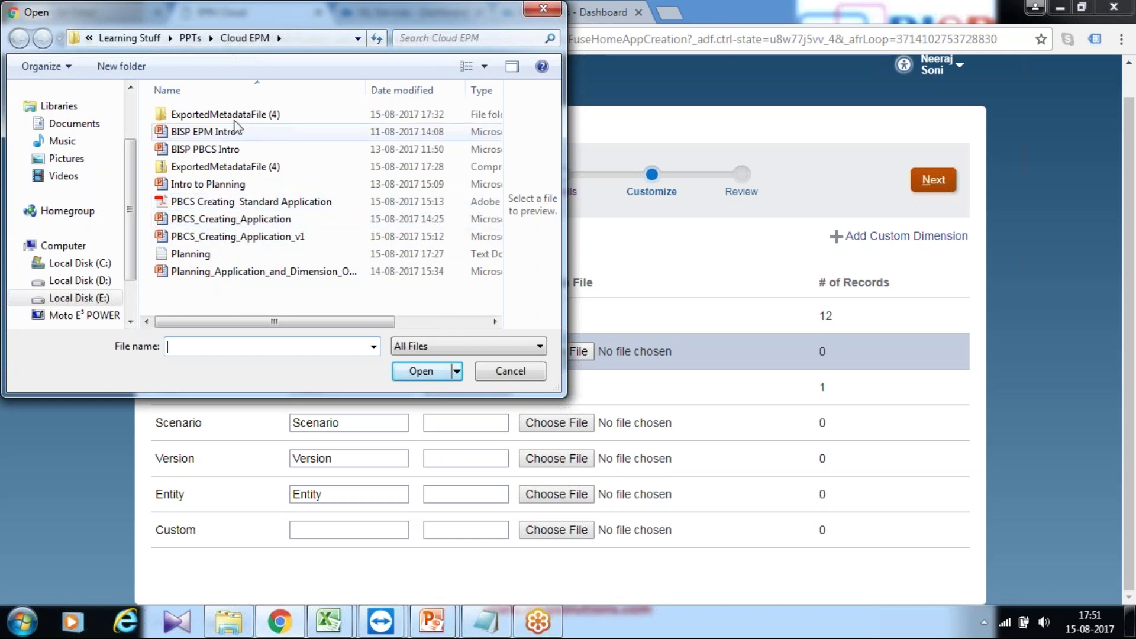
double_click(208, 118)
click(218, 122)
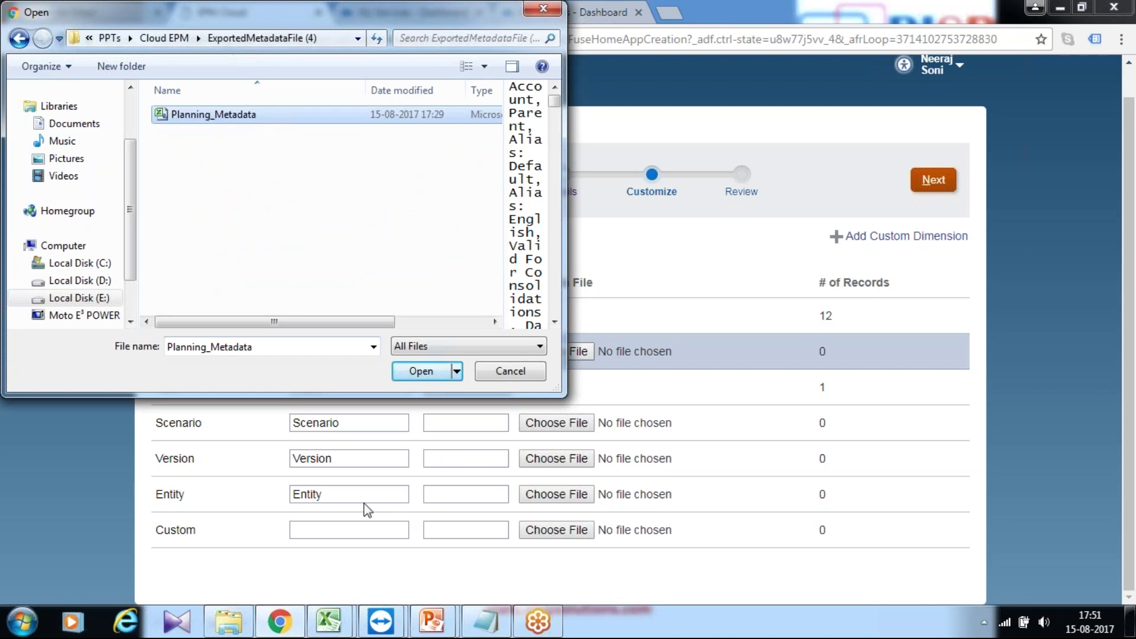
click(420, 371)
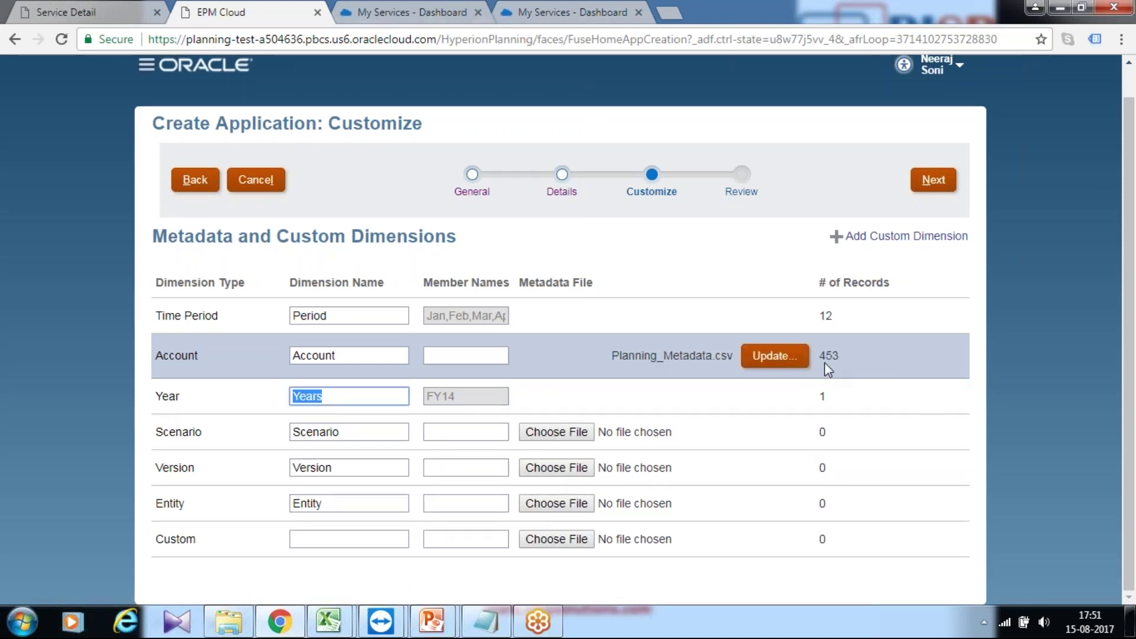
drag(839, 357, 822, 357)
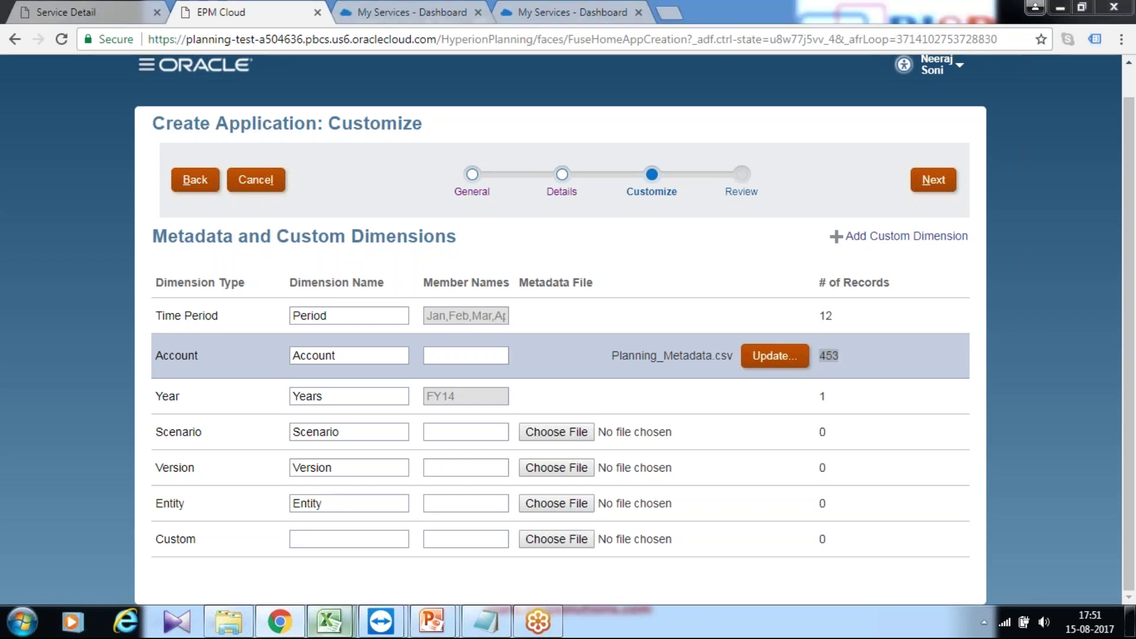
mouse_move(328, 621)
mouse_move(441, 543)
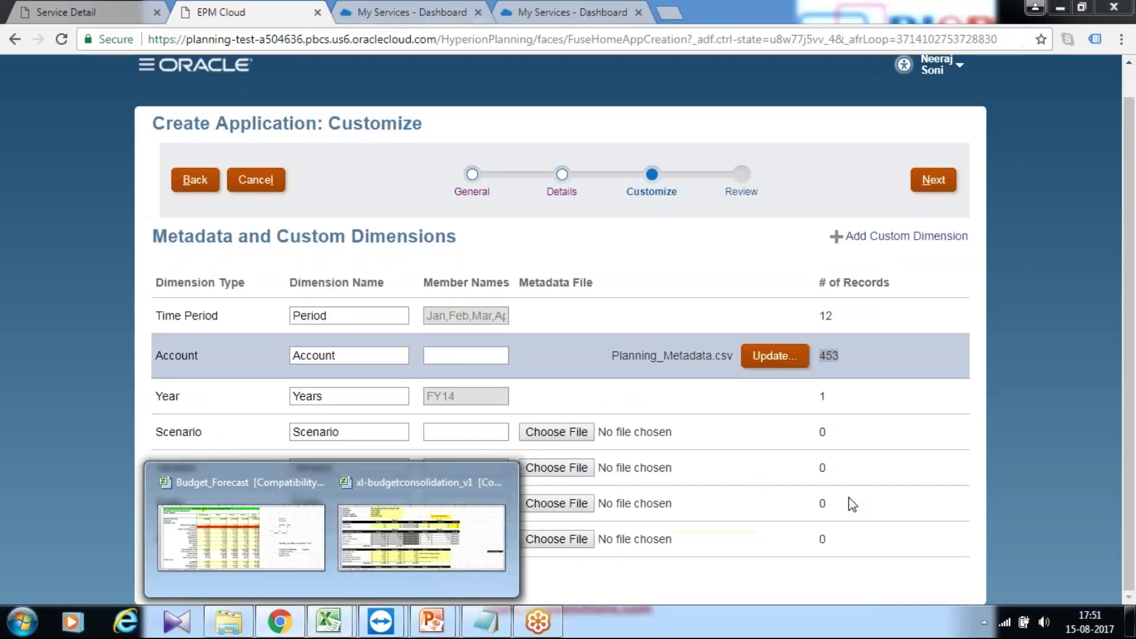
Step: Open Planning_Metadata.csv from the ExportedMetadataFile folder in Excel
click(1033, 464)
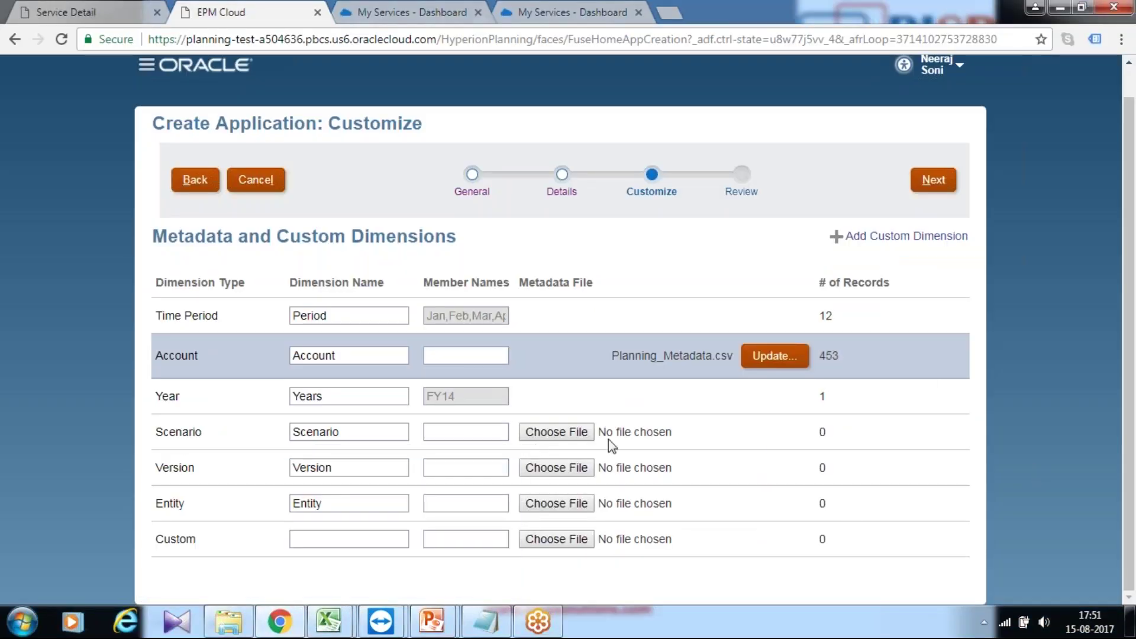
mouse_move(328, 621)
click(426, 535)
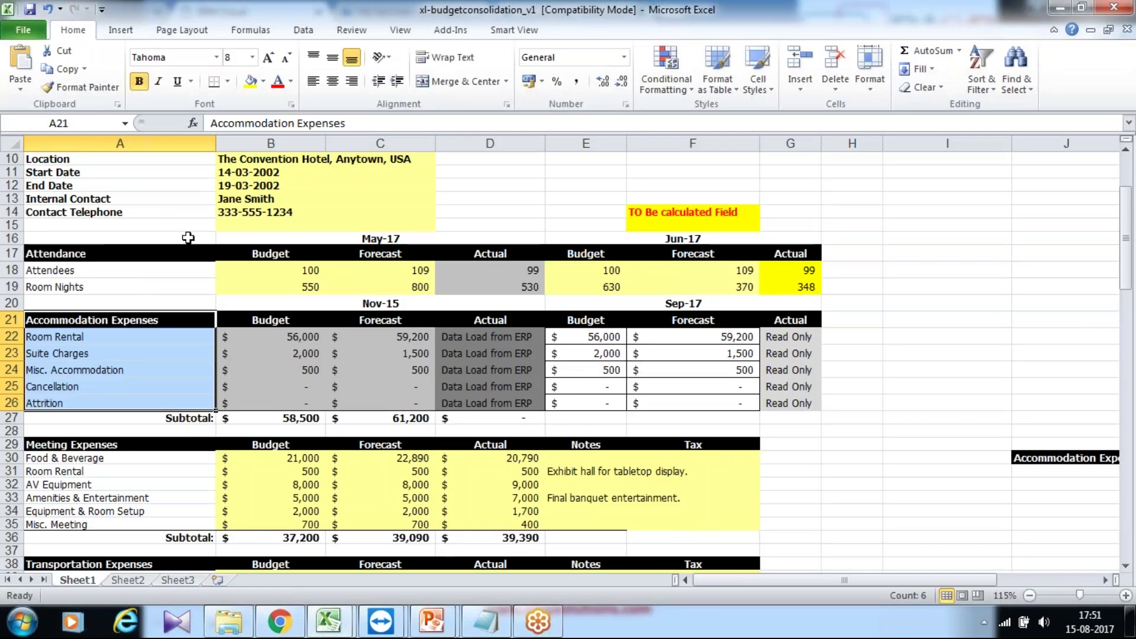
click(23, 30)
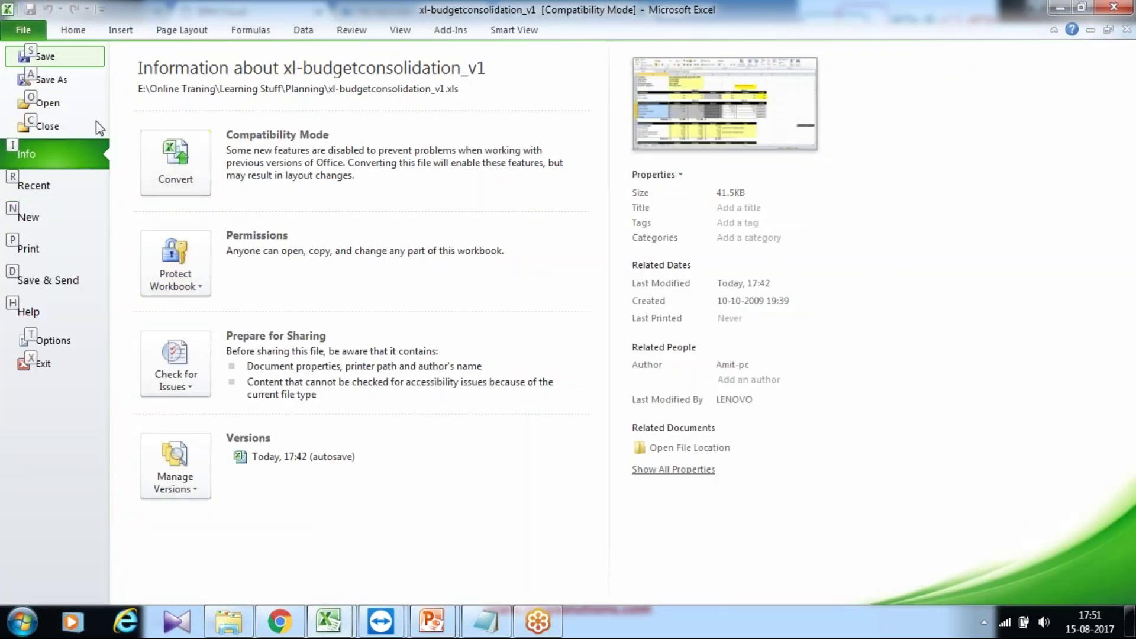
click(88, 187)
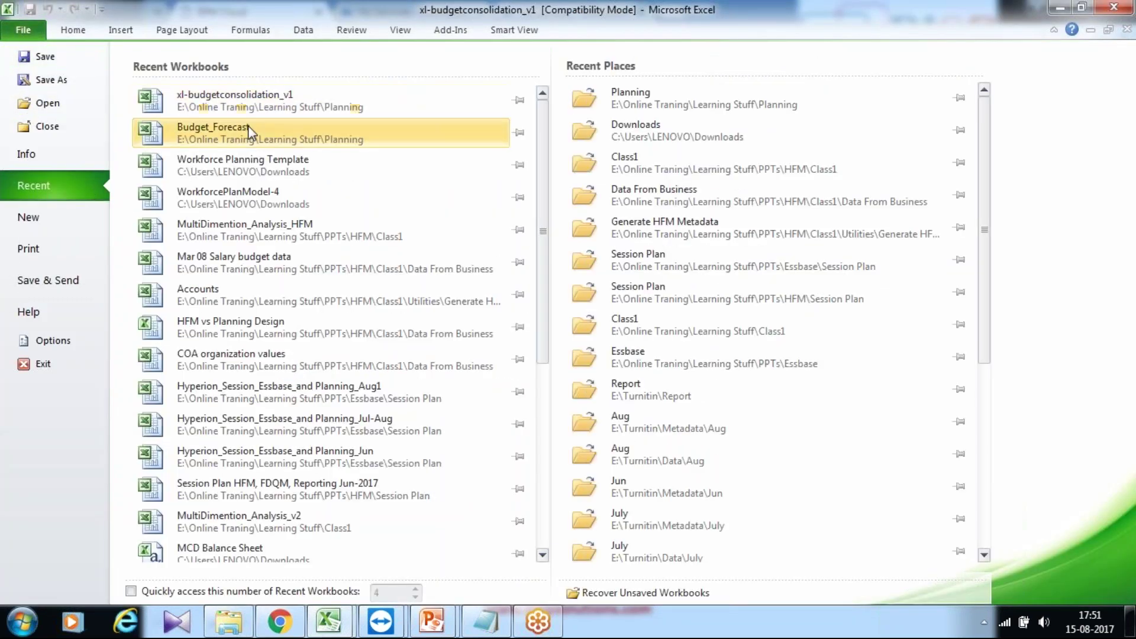
click(251, 620)
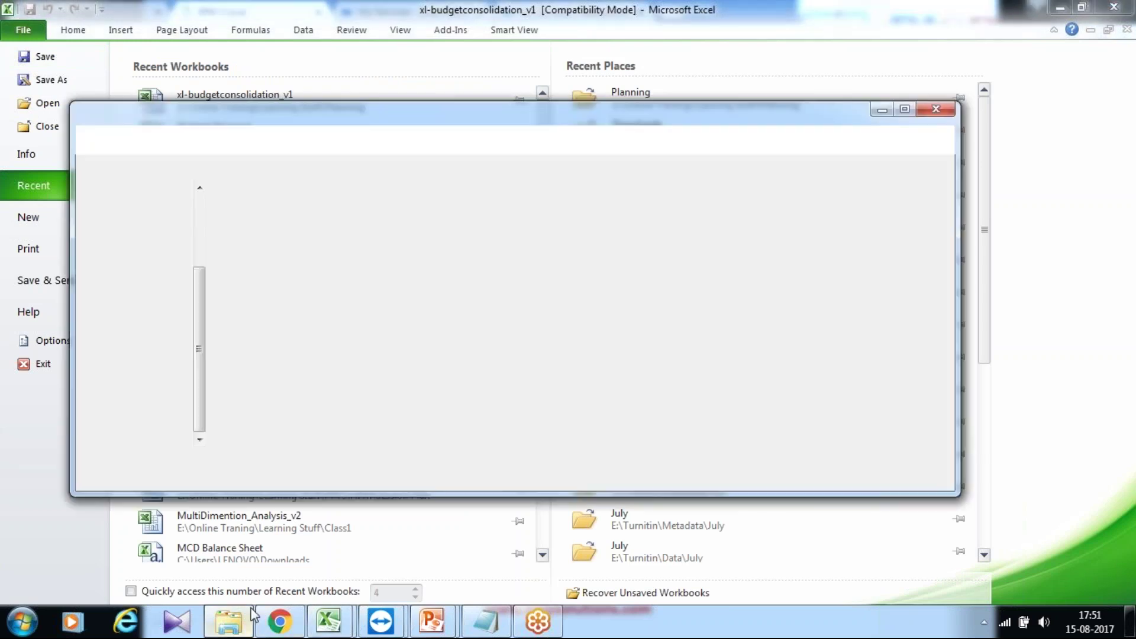
click(982, 183)
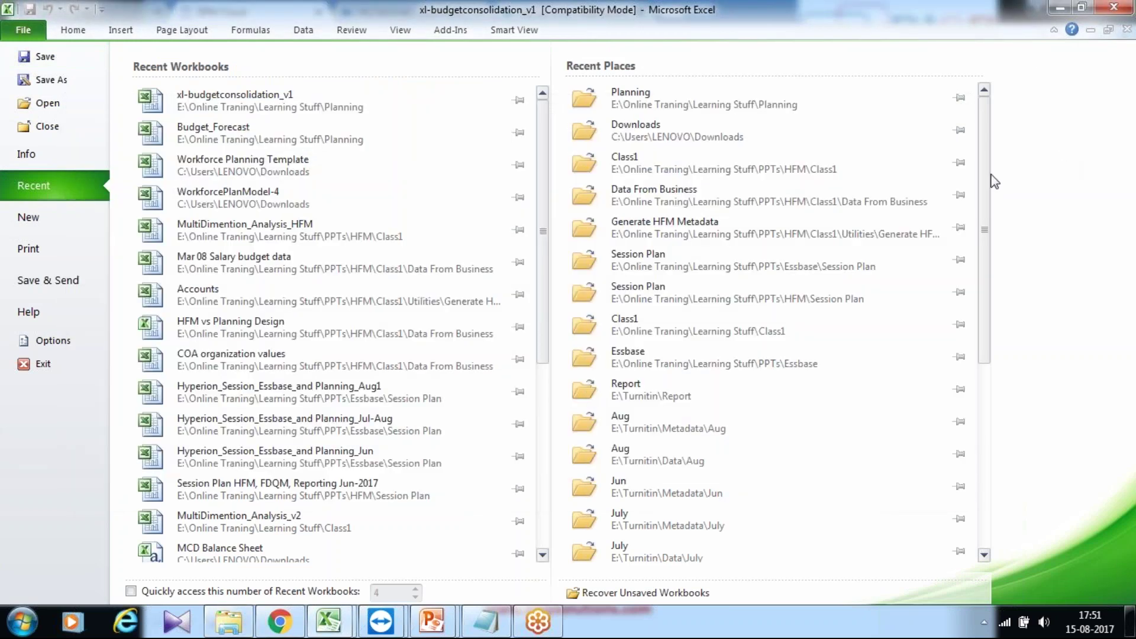
key(Escape)
key(alt+Tab)
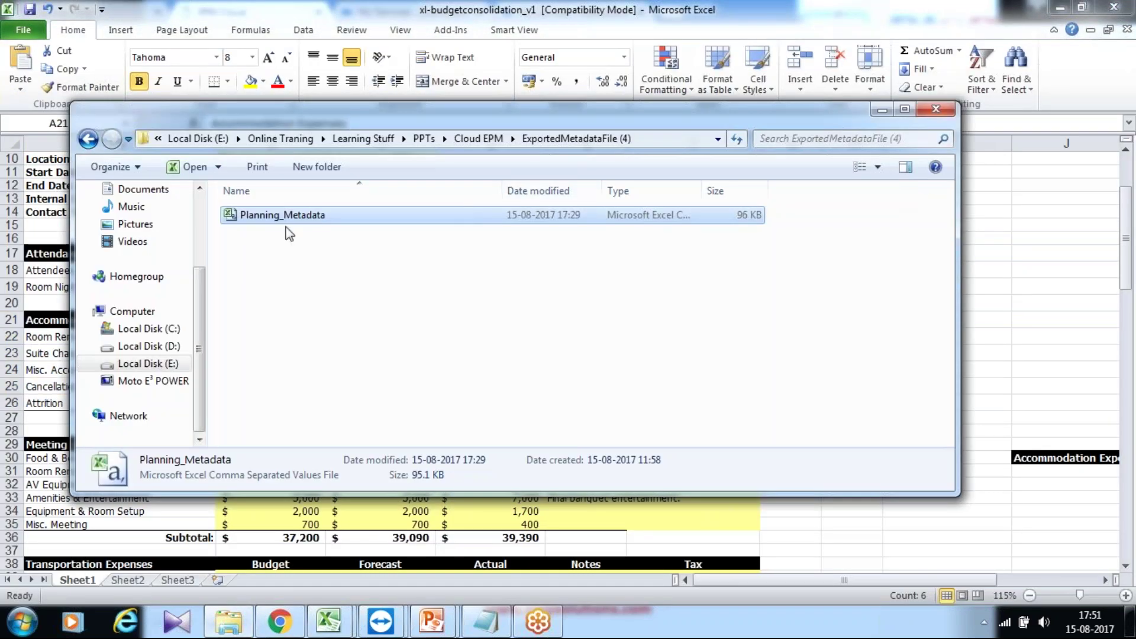
key(Return)
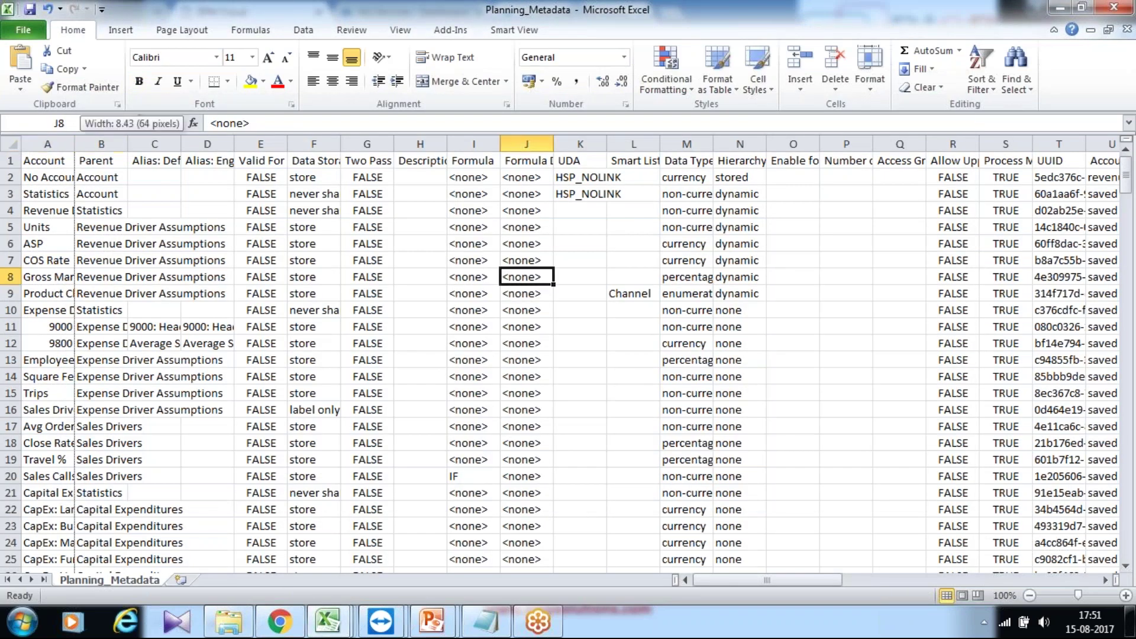
Step: Autofit columns A and B for full Account and Parent names, then return to the browser
double_click(74, 144)
double_click(298, 144)
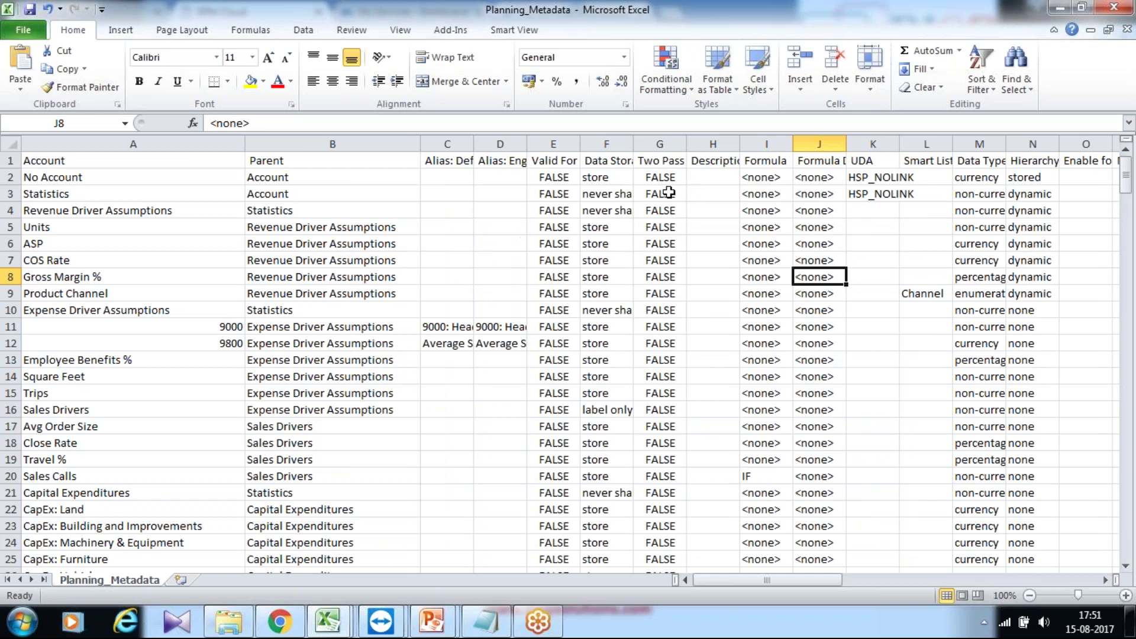
click(1059, 7)
key(Return)
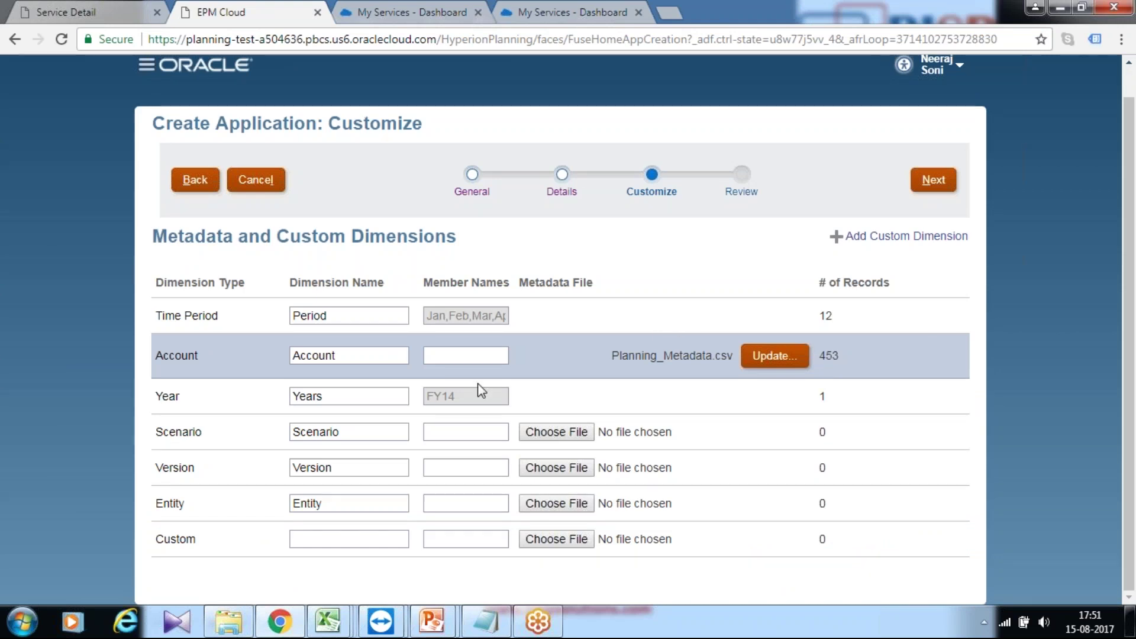
Step: Move to the Review step and check the January fiscal start month
click(946, 187)
mouse_move(769, 379)
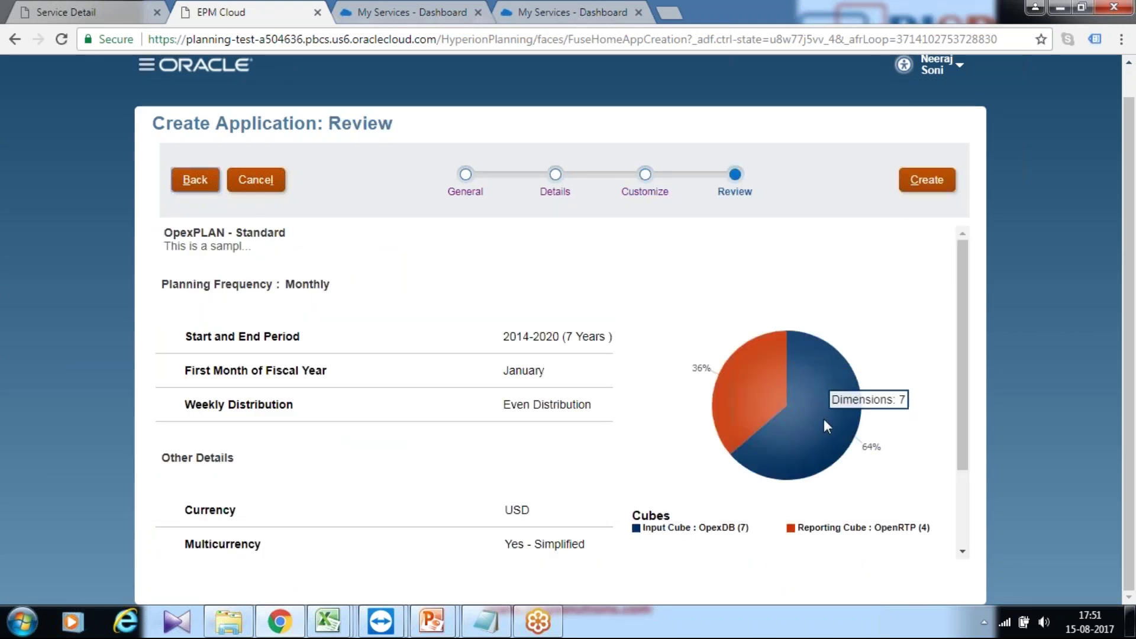
drag(962, 331, 952, 292)
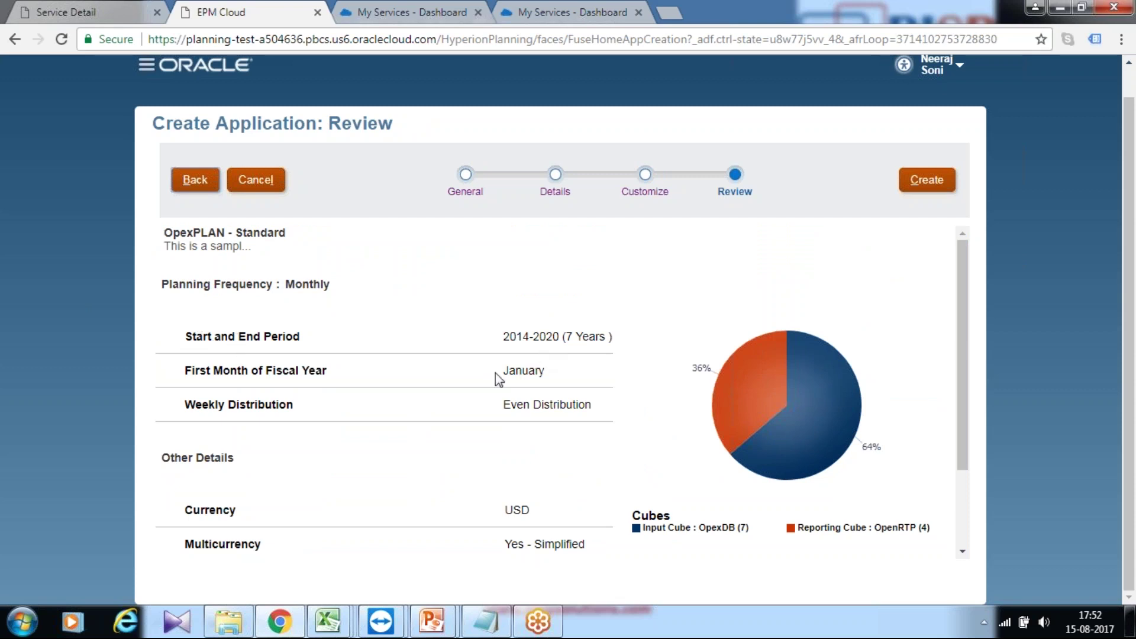
drag(500, 371, 545, 371)
drag(487, 402, 593, 409)
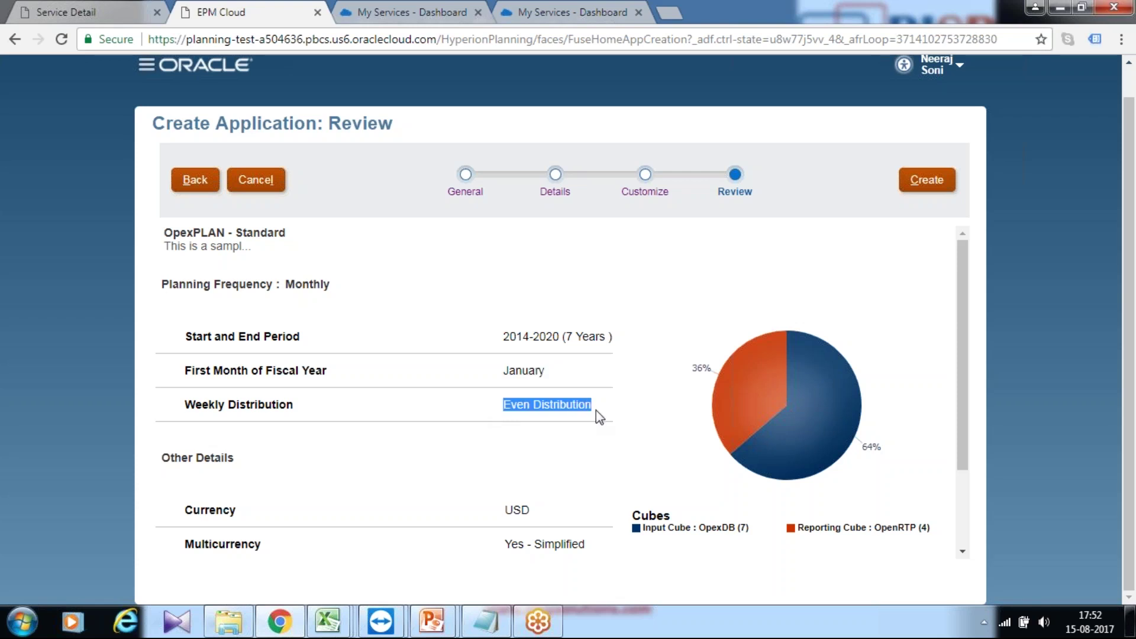
scroll(595, 410, down, 2)
Step: Verify Simplified multicurrency, disabled sandboxes and cubes OpexDB/OpenRTP, then create OpexPLAN
drag(505, 434, 579, 435)
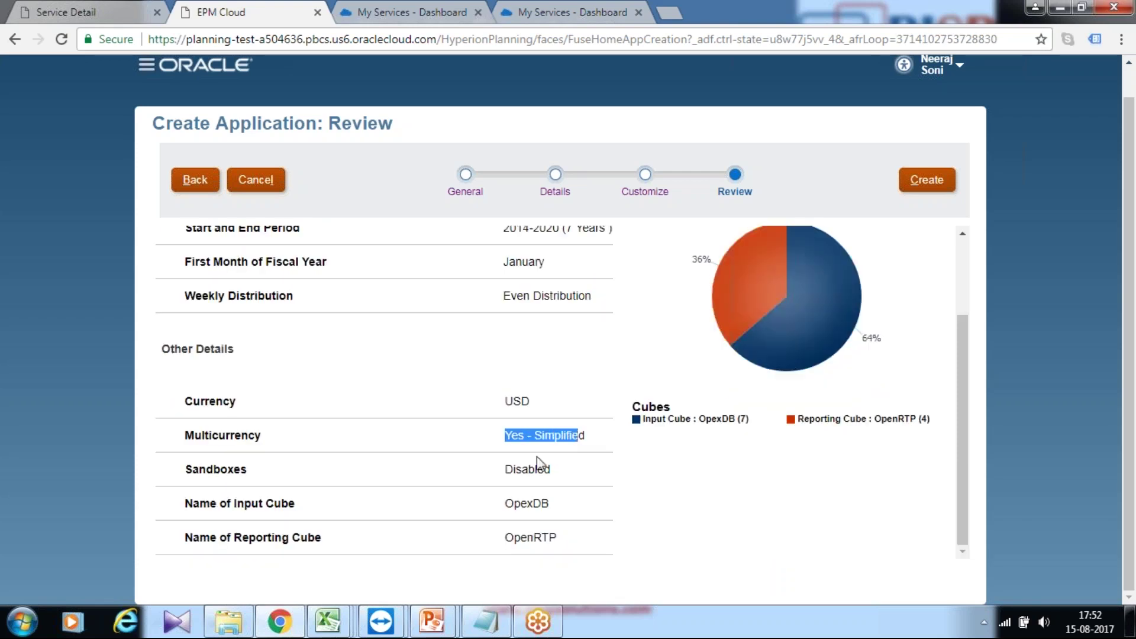
drag(507, 469, 555, 467)
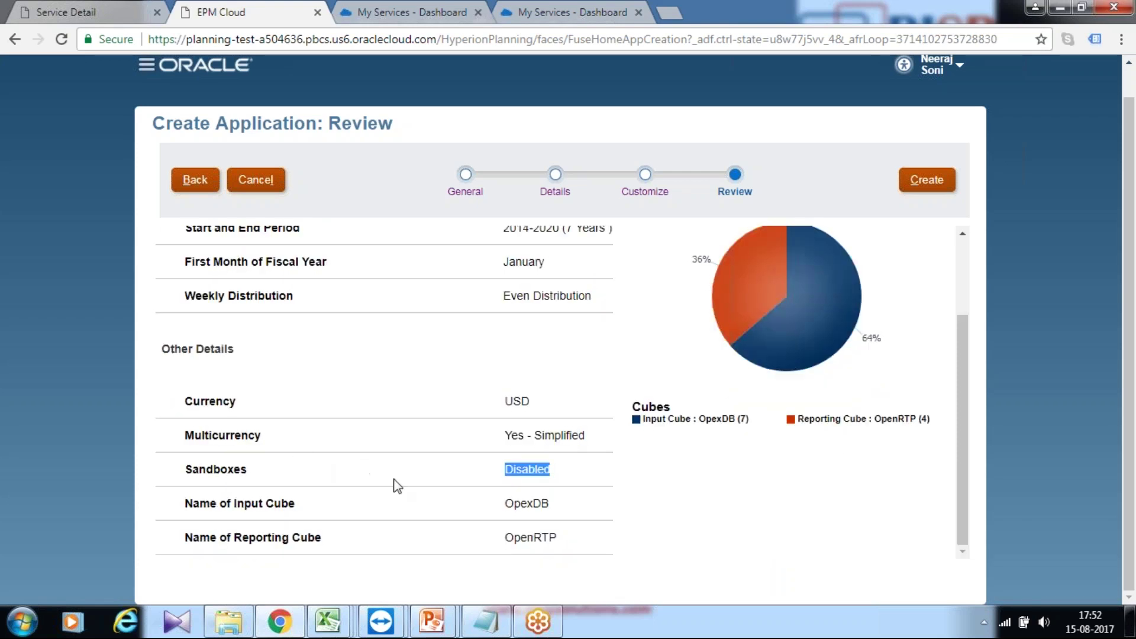
drag(504, 503, 547, 501)
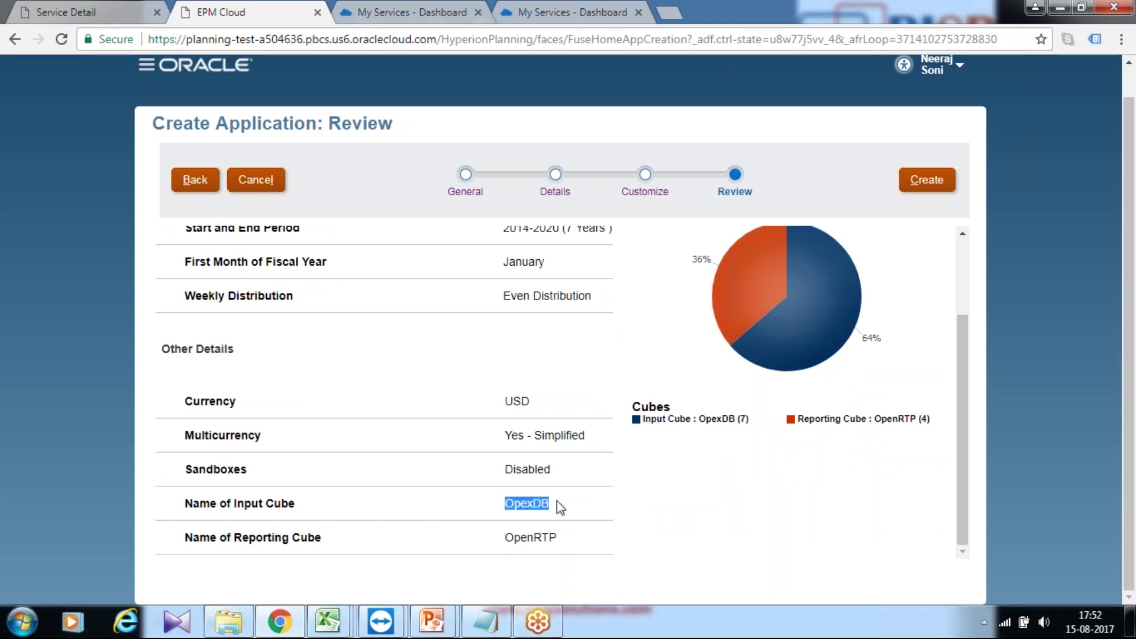
drag(502, 537, 556, 536)
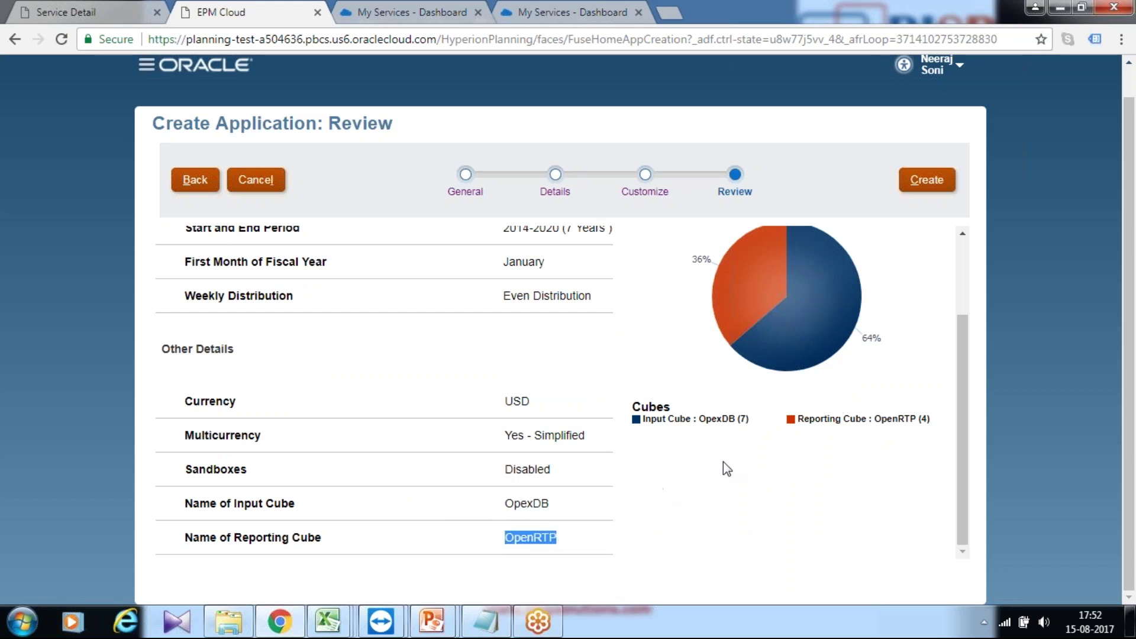
scroll(722, 461, up, 3)
click(926, 179)
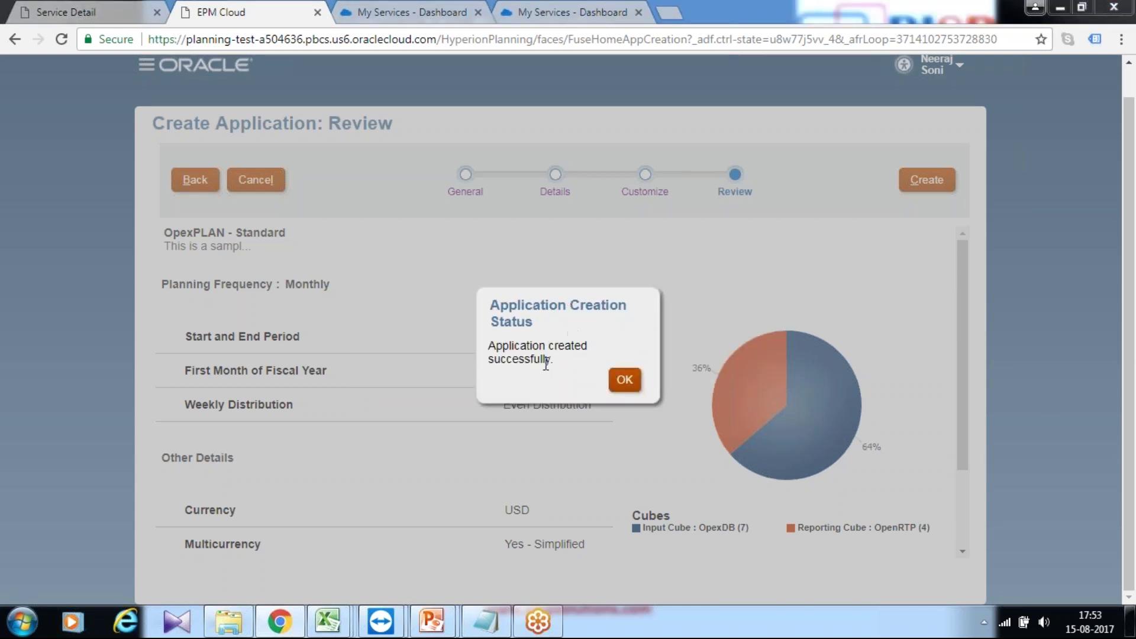
Step: Dismiss the Application Creation Status message confirming OpexPLAN was created
click(620, 380)
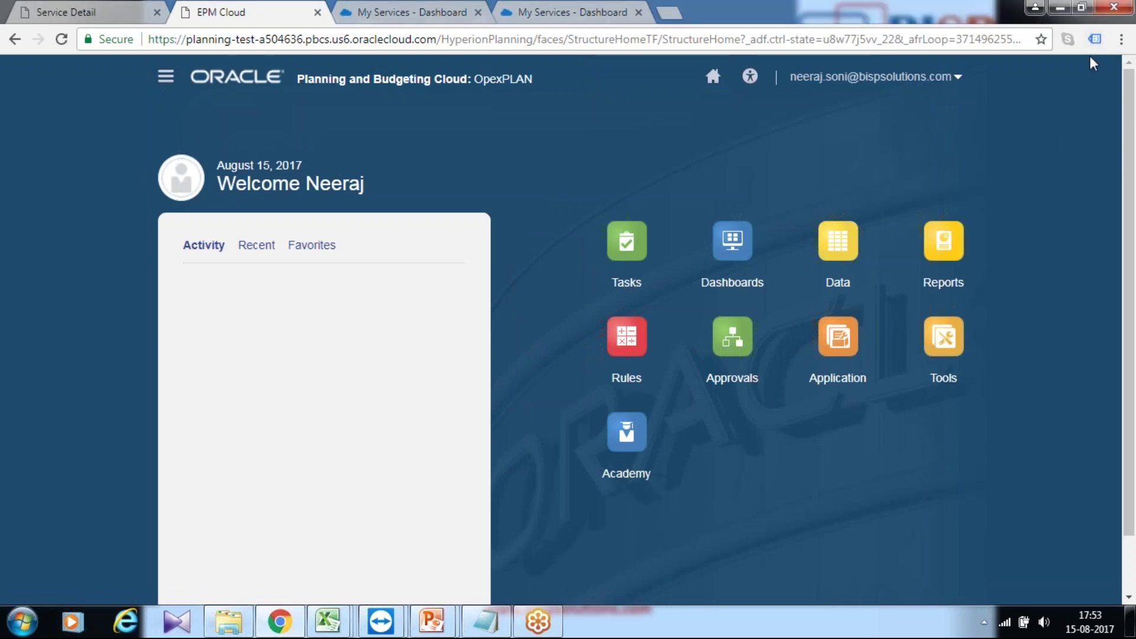
Step: Check OpexPLAN's overview shows a Standard application, then list its cubes OpexDB and OpenRTP
click(847, 350)
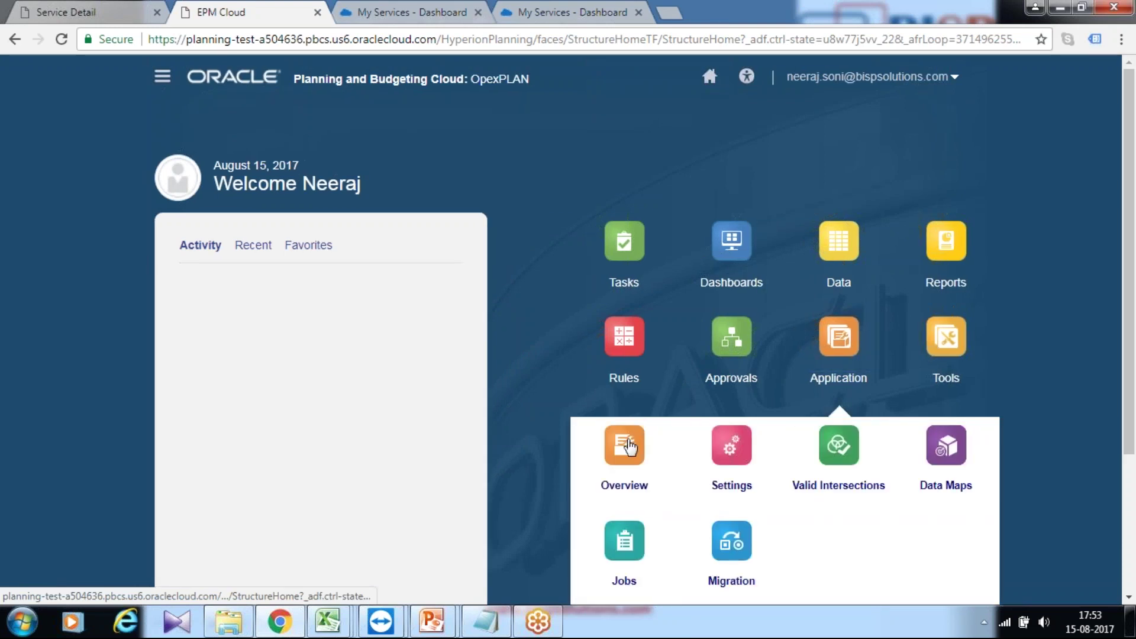
click(626, 445)
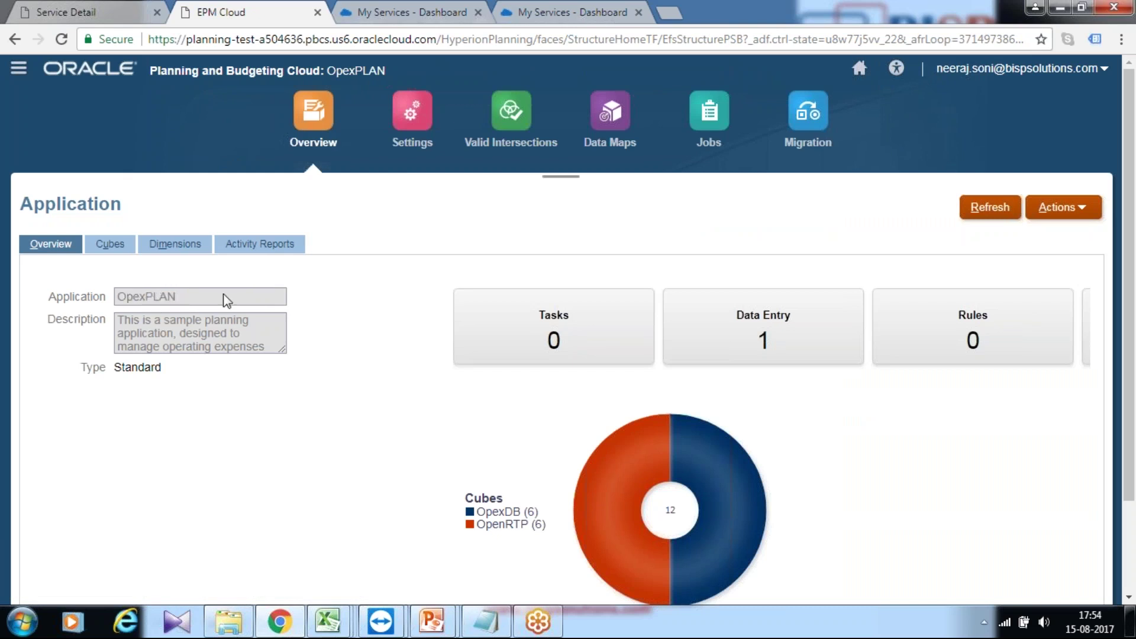
triple_click(162, 367)
click(110, 244)
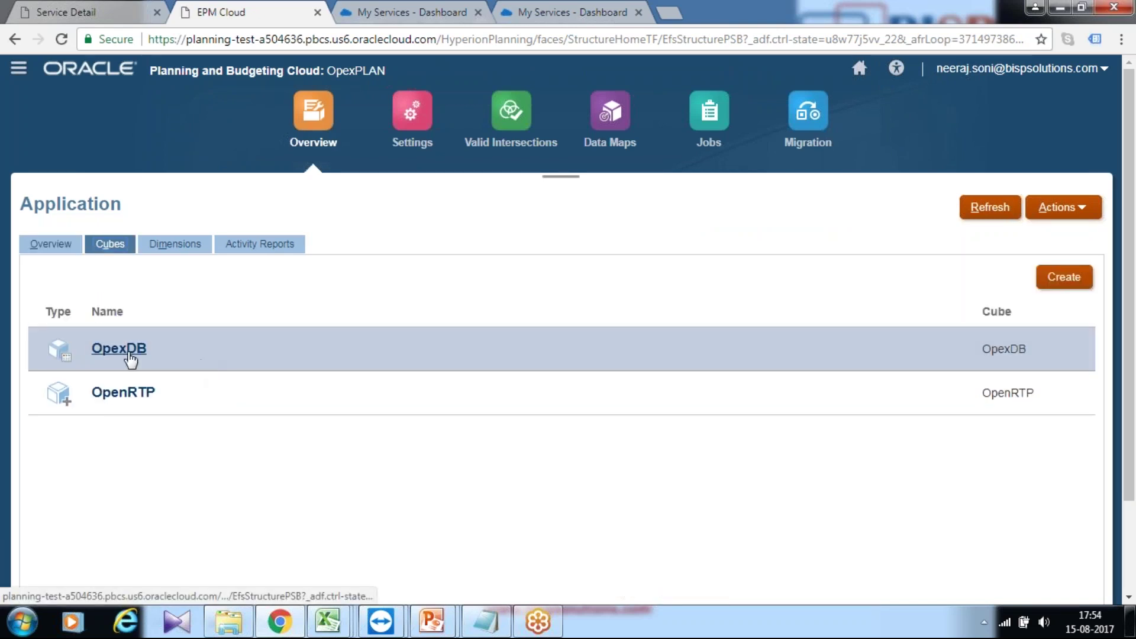
click(125, 357)
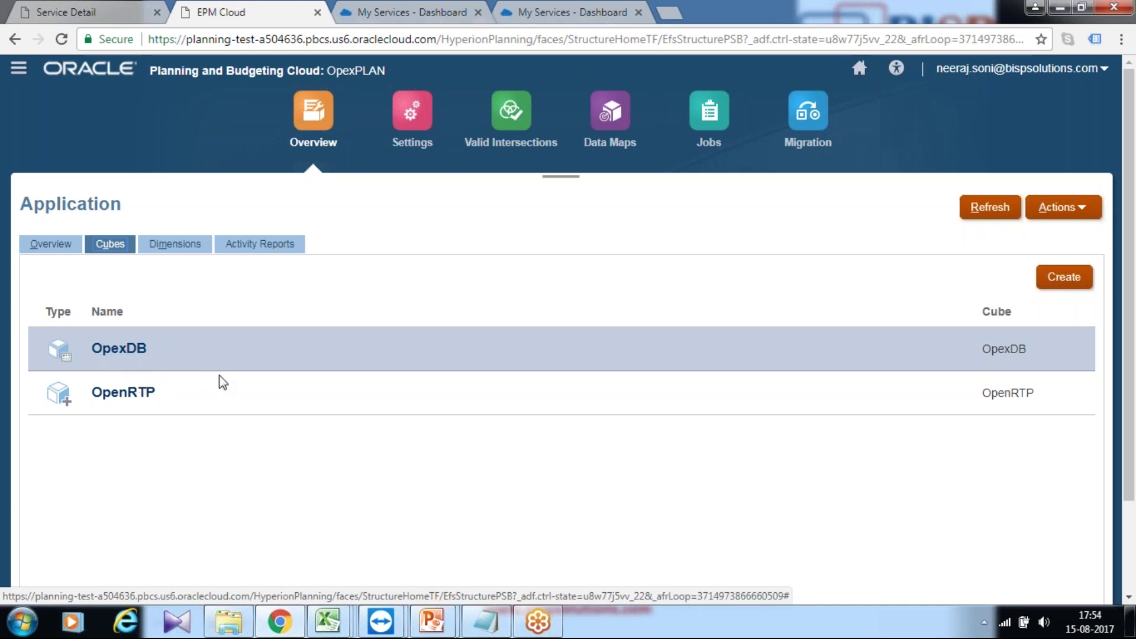
Step: Browse the list of OpexDB cube dimensions
click(198, 247)
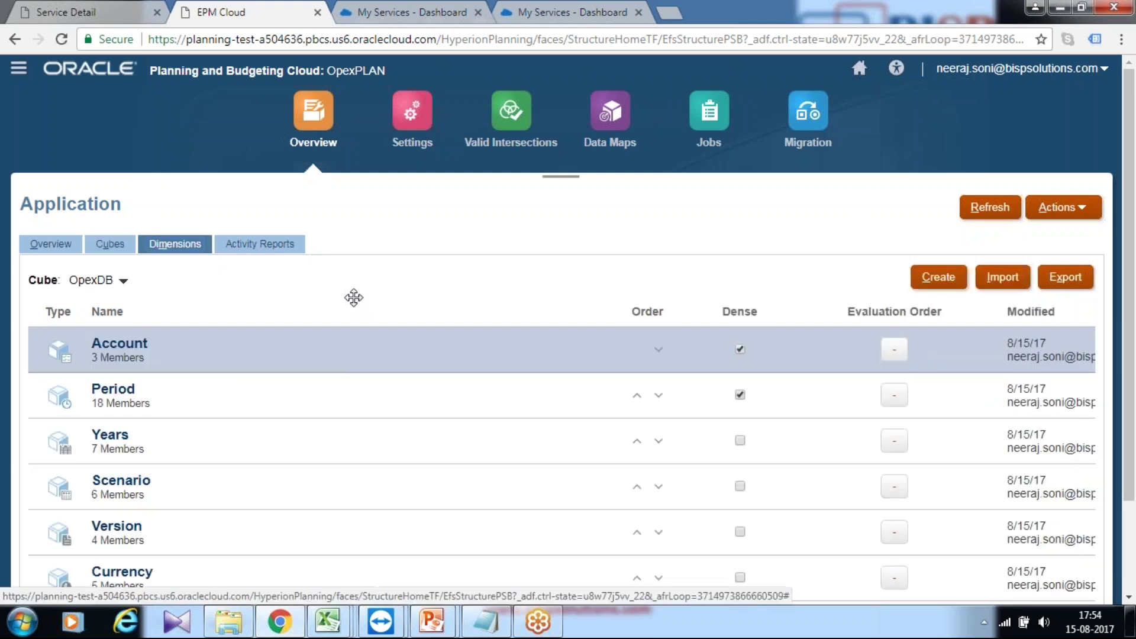
scroll(471, 299, down, 1)
scroll(464, 297, down, 2)
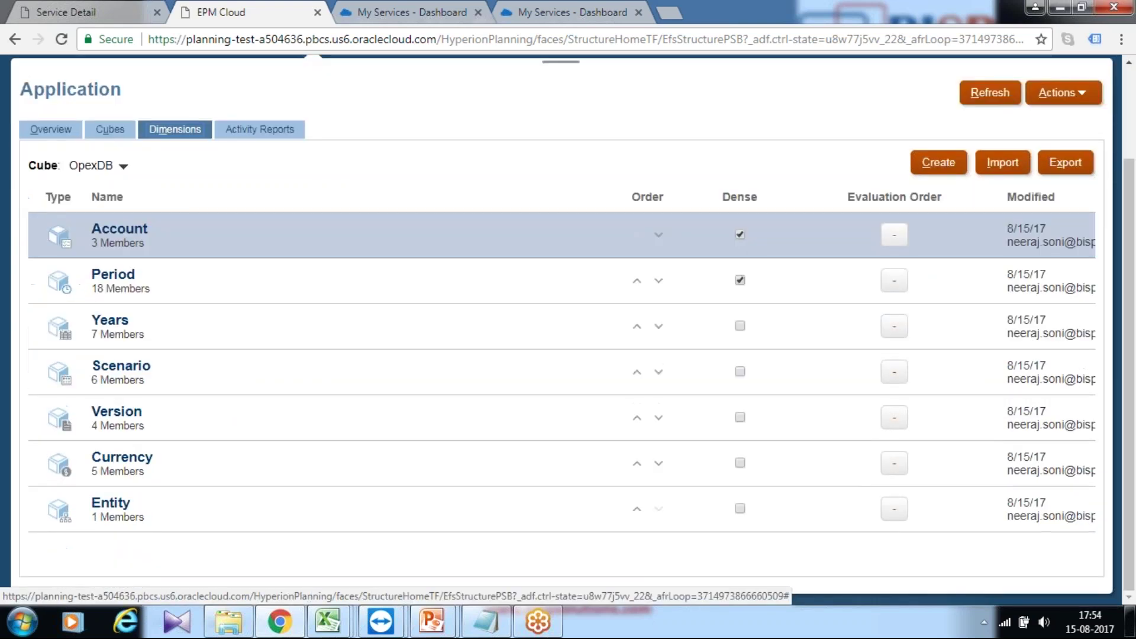
scroll(463, 297, up, 3)
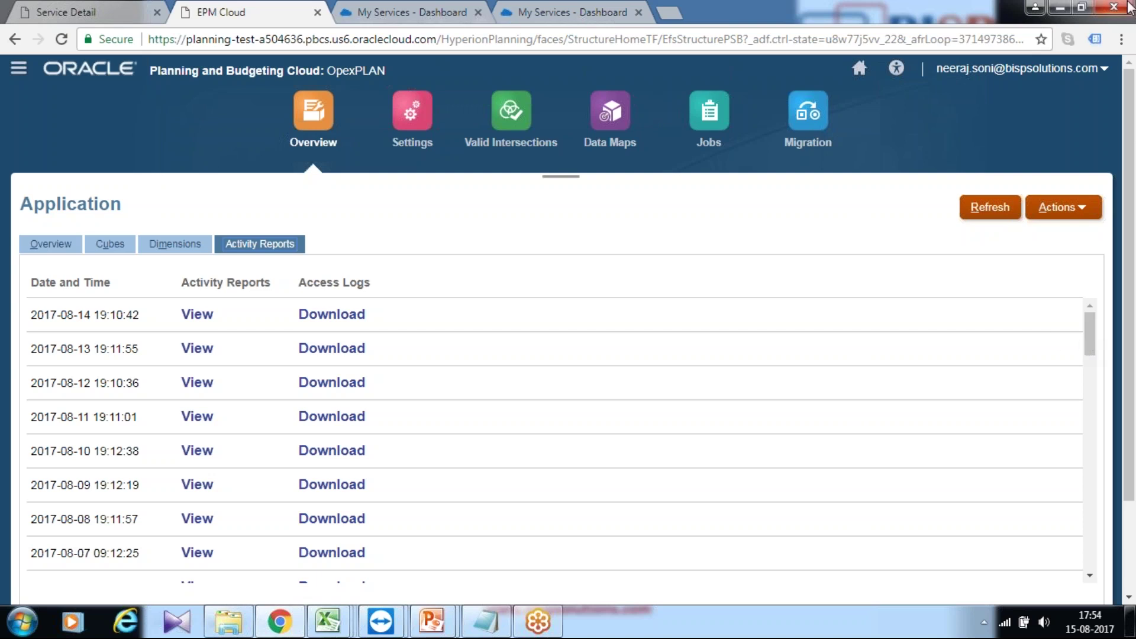
Step: Leave the browser and return to the PBCS_Creating_Application_v1 deck's title slide in Normal view
click(1062, 7)
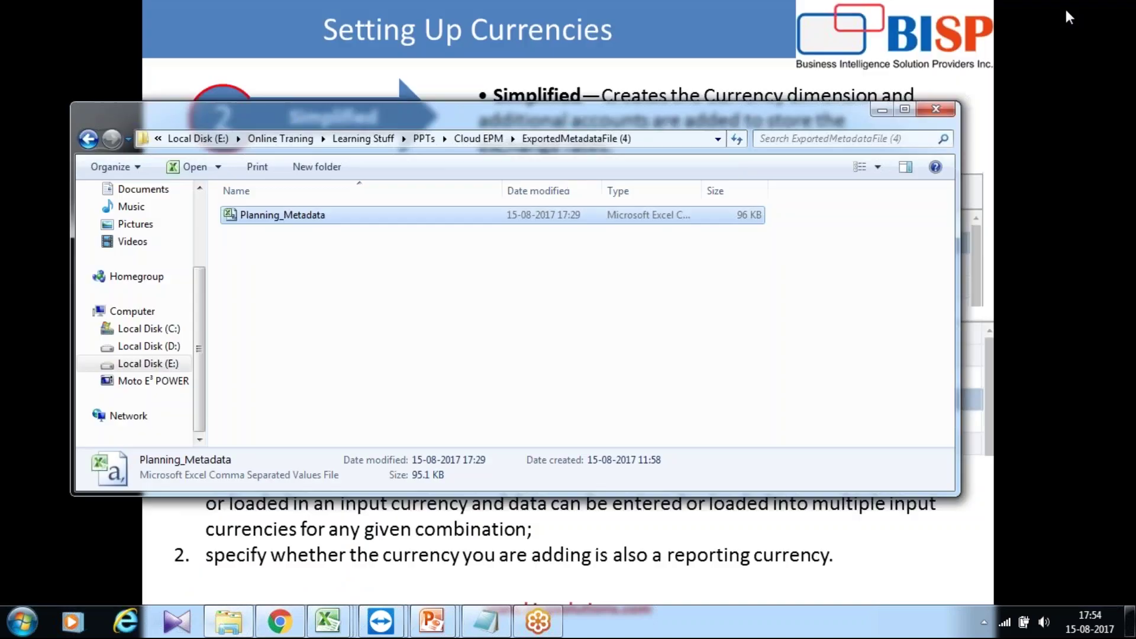
click(690, 47)
key(Page_Down)
key(Page_Down)
key(Escape)
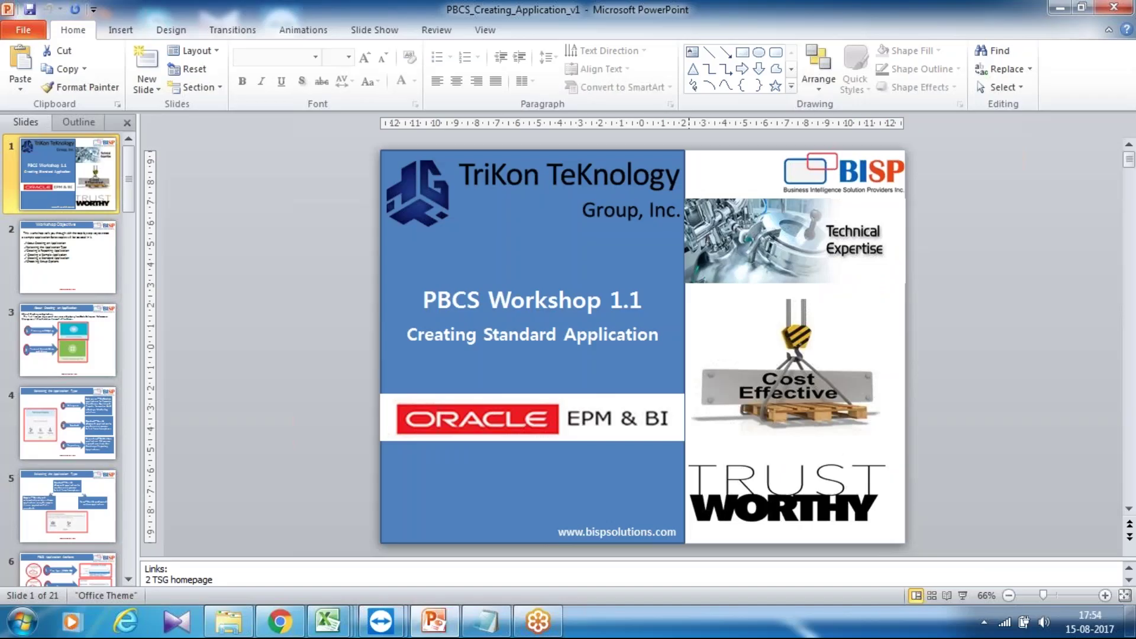